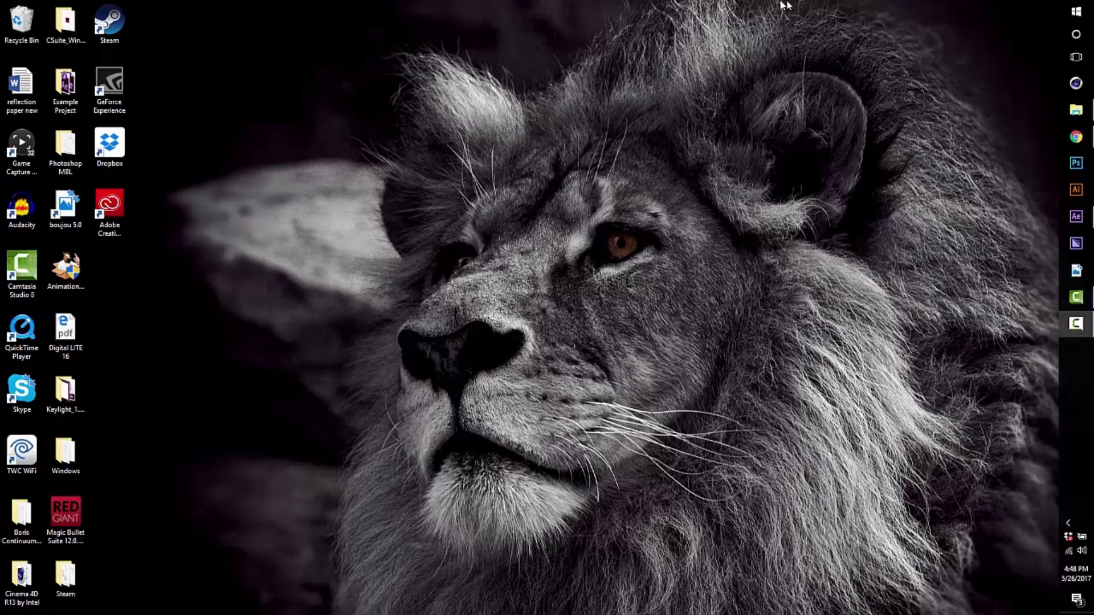
Return to After Effects and inspect the Faded.mp4 and Skydock TF-141_1.mp4 footage details
{"action": "left_click", "coordinate": [1076, 215]}
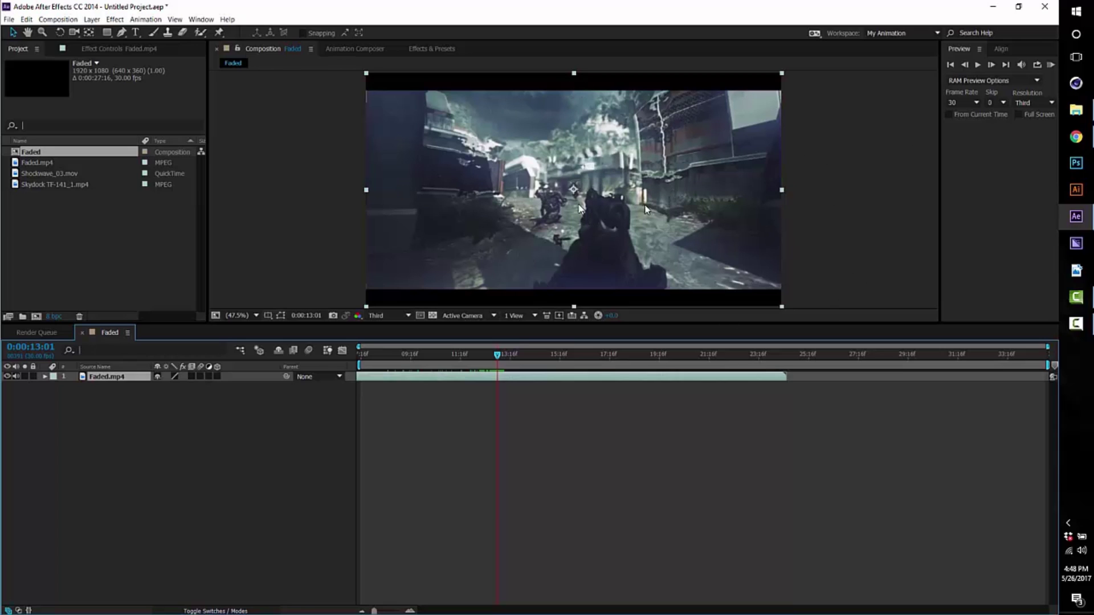
{"action": "left_click", "coordinate": [45, 160]}
{"action": "left_click", "coordinate": [51, 183]}
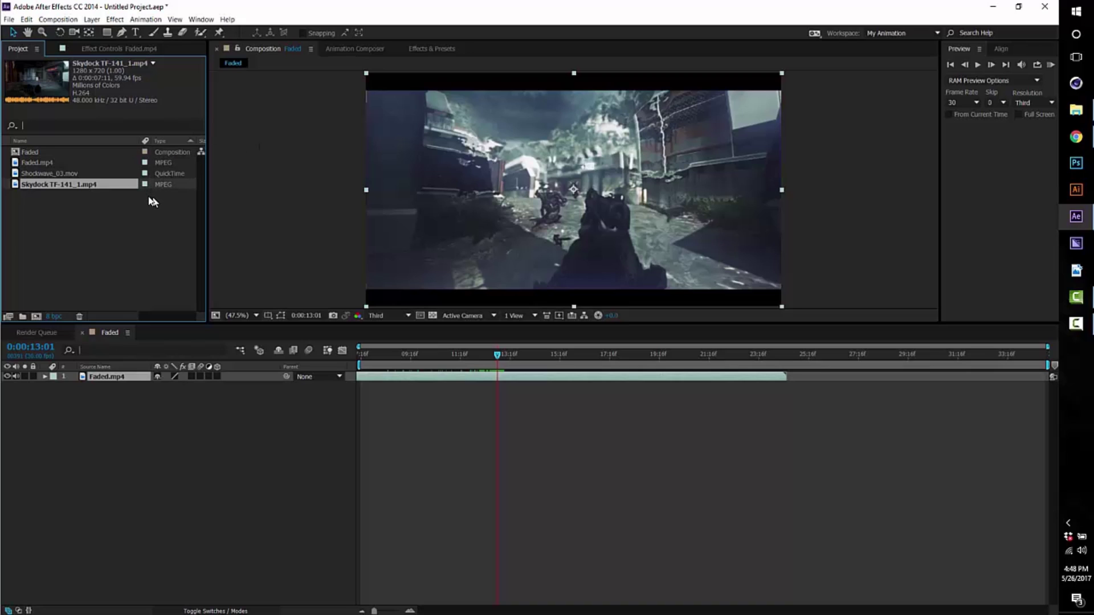
Select Shockwave_03.mov in the Project panel to view its 4-second clip info
{"action": "left_click", "coordinate": [57, 173]}
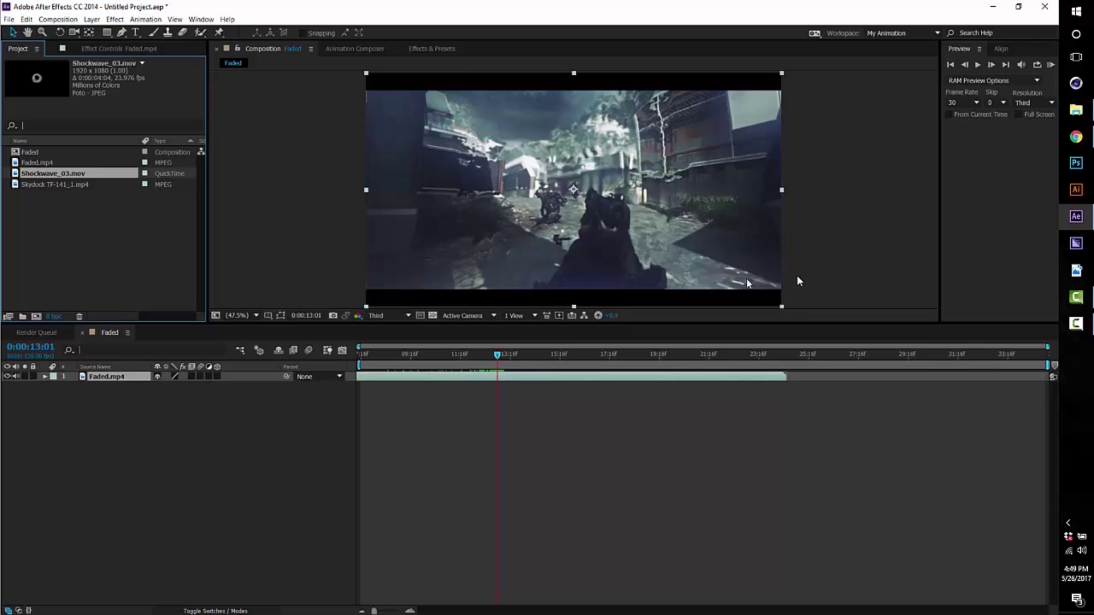
Delete Faded.mp4, create a Skydock TF-141_1 composition from the clip, and close the Faded comp
{"action": "mouse_move", "coordinate": [546, 378]}
{"action": "left_mouse_down"}
{"action": "mouse_move", "coordinate": [559, 384]}
{"action": "mouse_move", "coordinate": [548, 381]}
{"action": "left_mouse_up"}
{"action": "key", "text": "Delete"}
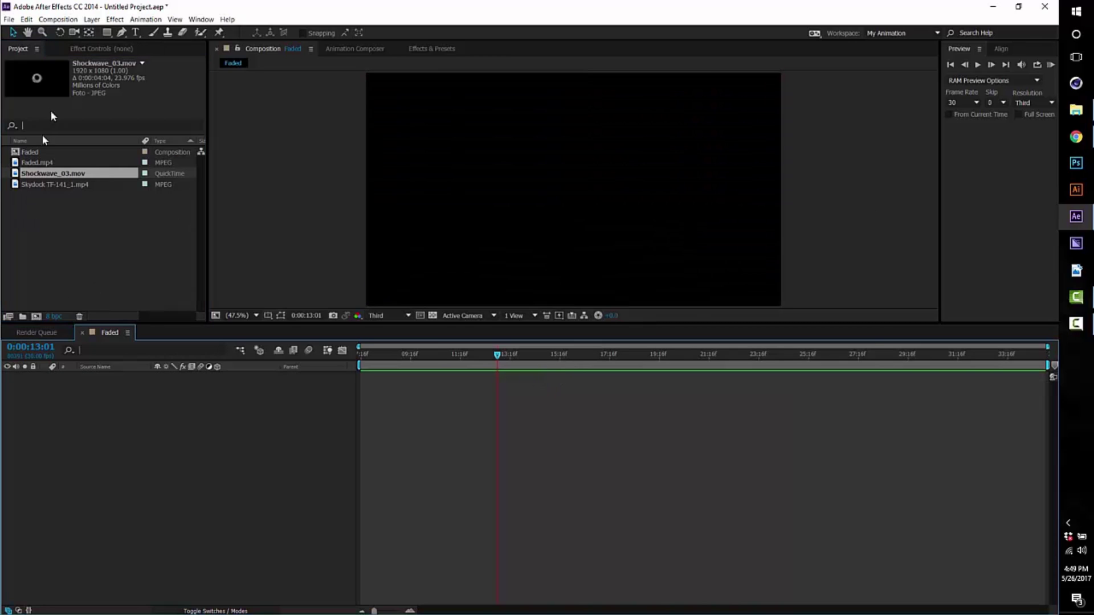
{"action": "left_click", "coordinate": [50, 185]}
{"action": "left_click_drag", "start_coordinate": [51, 192], "coordinate": [8, 316]}
{"action": "left_click", "coordinate": [99, 334]}
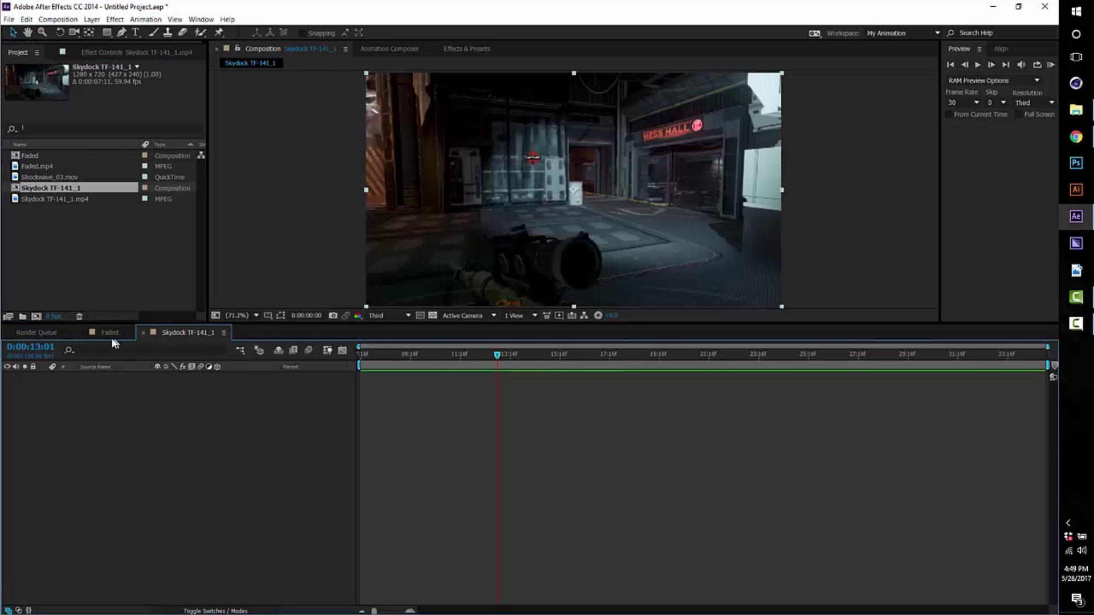
{"action": "left_click", "coordinate": [84, 333]}
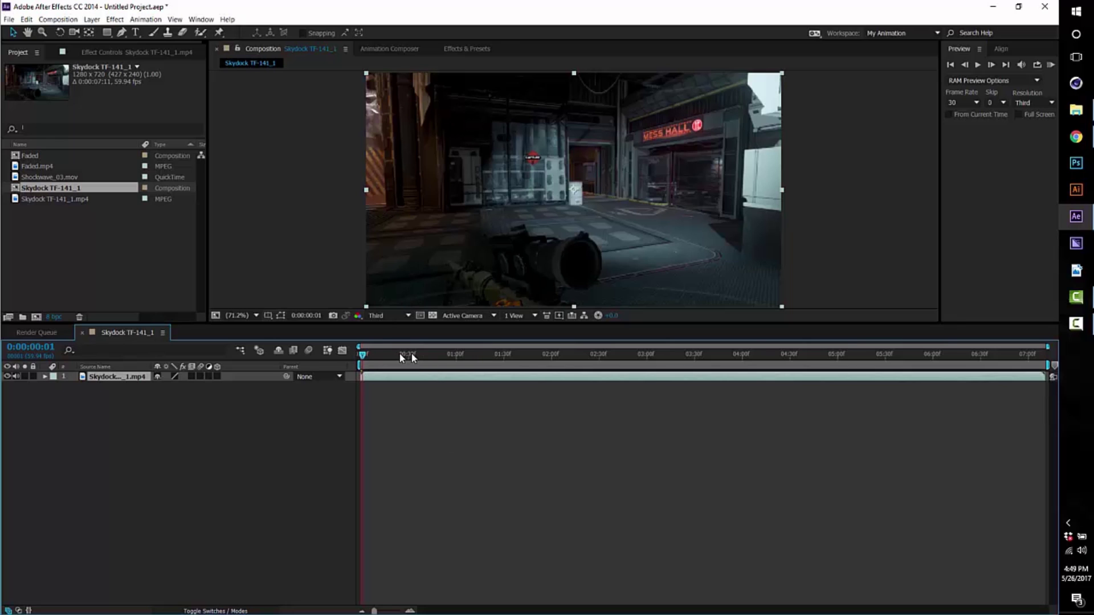
Move the playhead to 0:00:01:08 and slide the Skydock clip earlier in time
{"action": "left_click", "coordinate": [445, 354]}
{"action": "left_click_drag", "start_coordinate": [464, 354], "coordinate": [469, 355]}
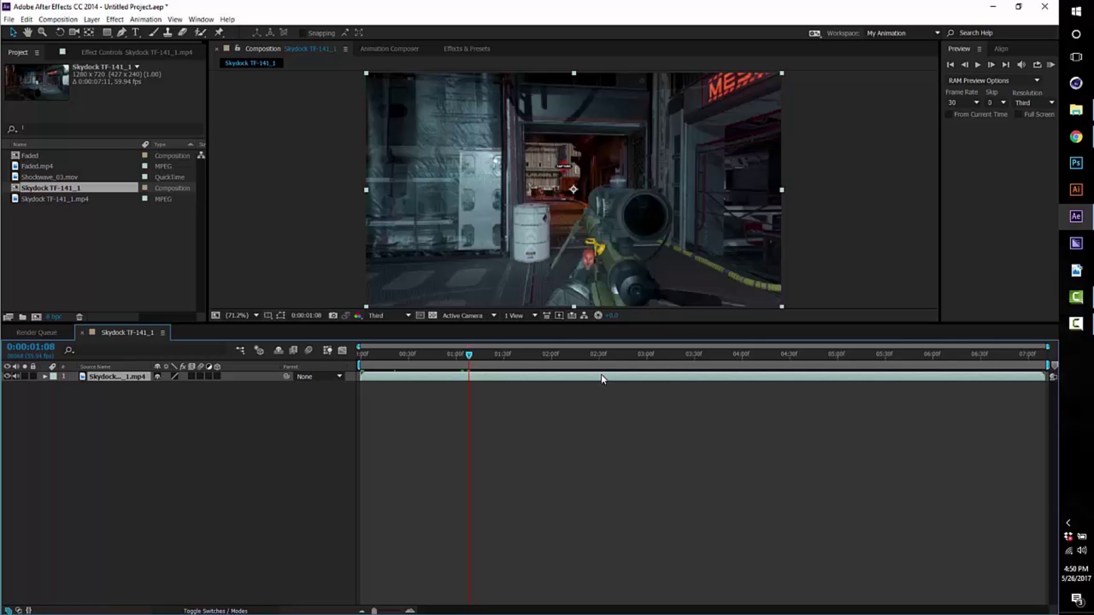
{"action": "left_click_drag", "start_coordinate": [600, 376], "coordinate": [520, 381]}
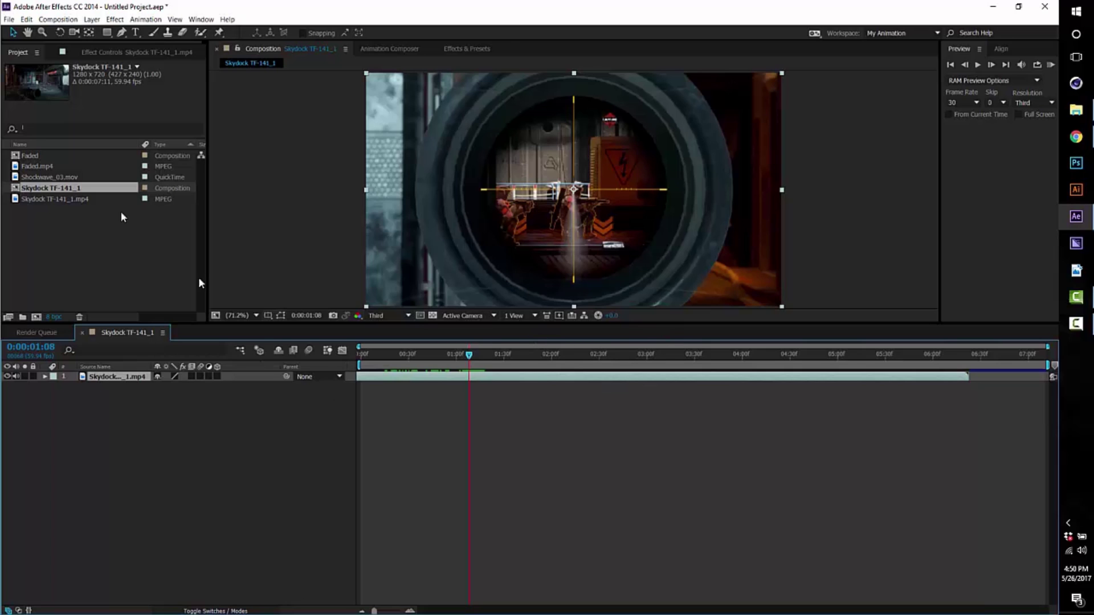
Add Shockwave_03.mov below Skydock, slide Skydock earlier, and hide the Shockwave layer
{"action": "left_click_drag", "start_coordinate": [46, 181], "coordinate": [188, 402]}
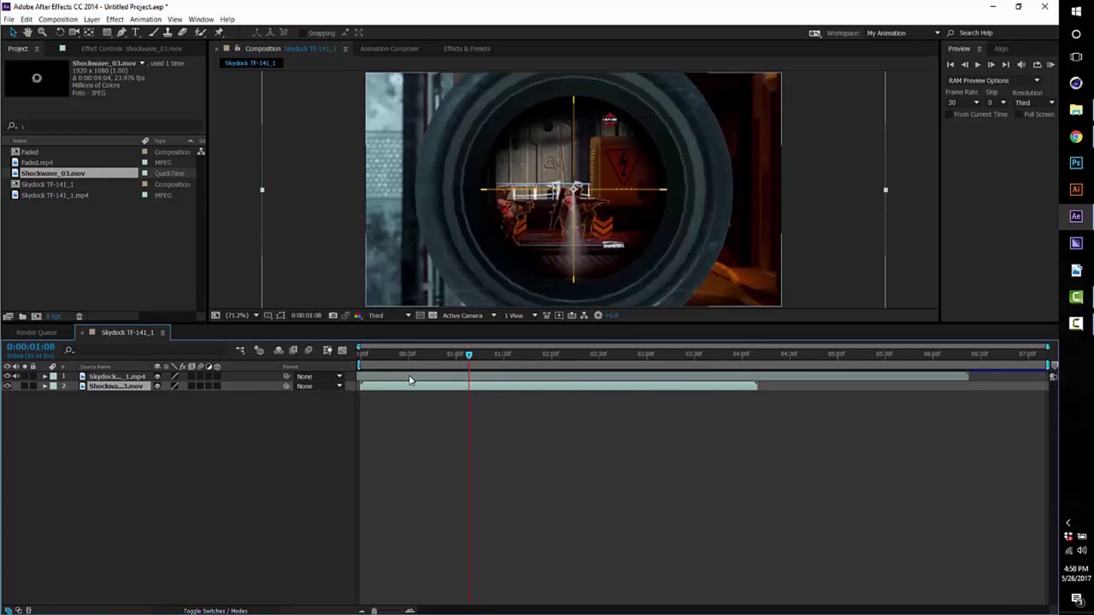
{"action": "left_click_drag", "start_coordinate": [410, 378], "coordinate": [498, 381]}
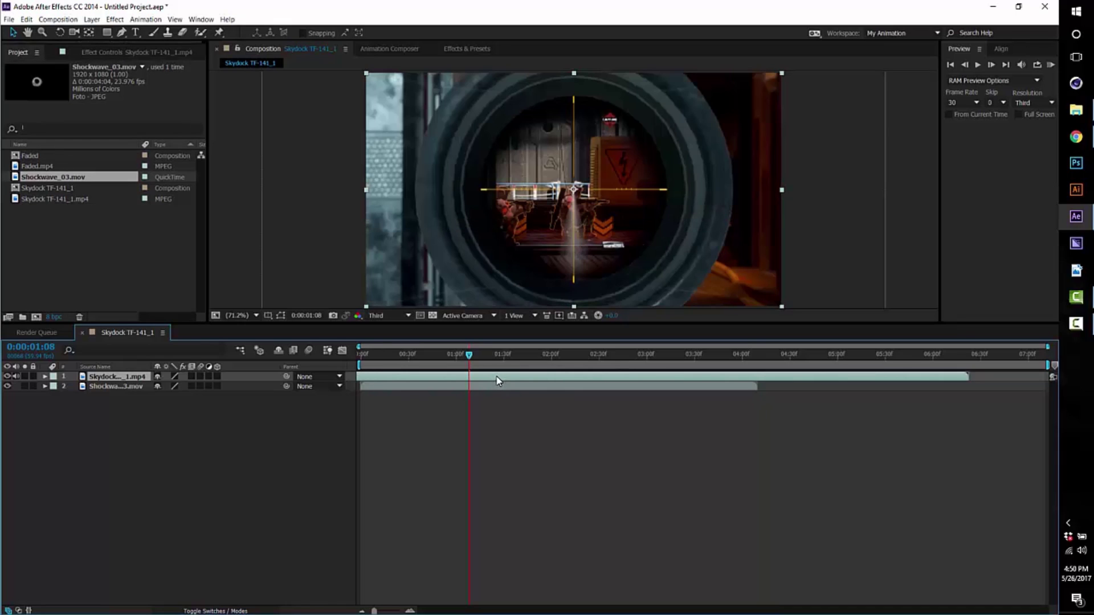
{"action": "left_click", "coordinate": [501, 387]}
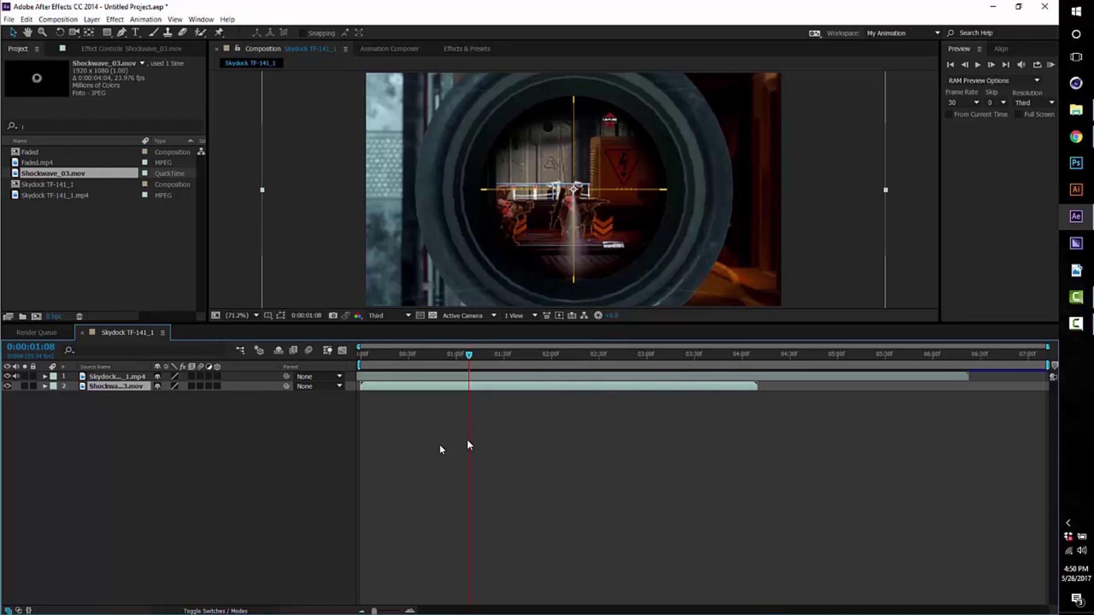
{"action": "left_click", "coordinate": [10, 392]}
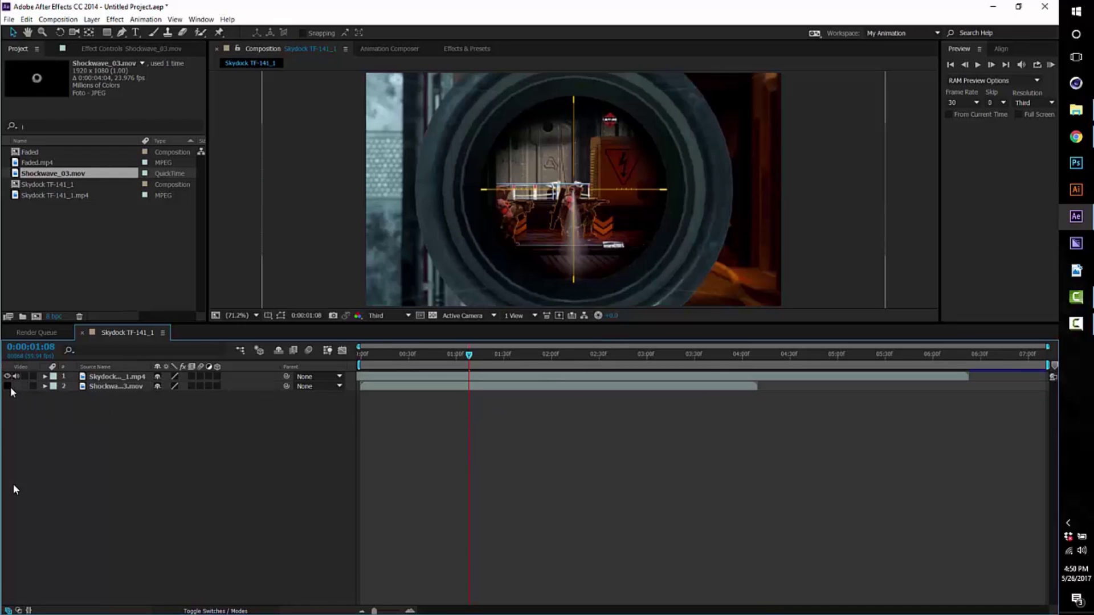
{"action": "left_click", "coordinate": [8, 387]}
{"action": "left_click", "coordinate": [421, 377]}
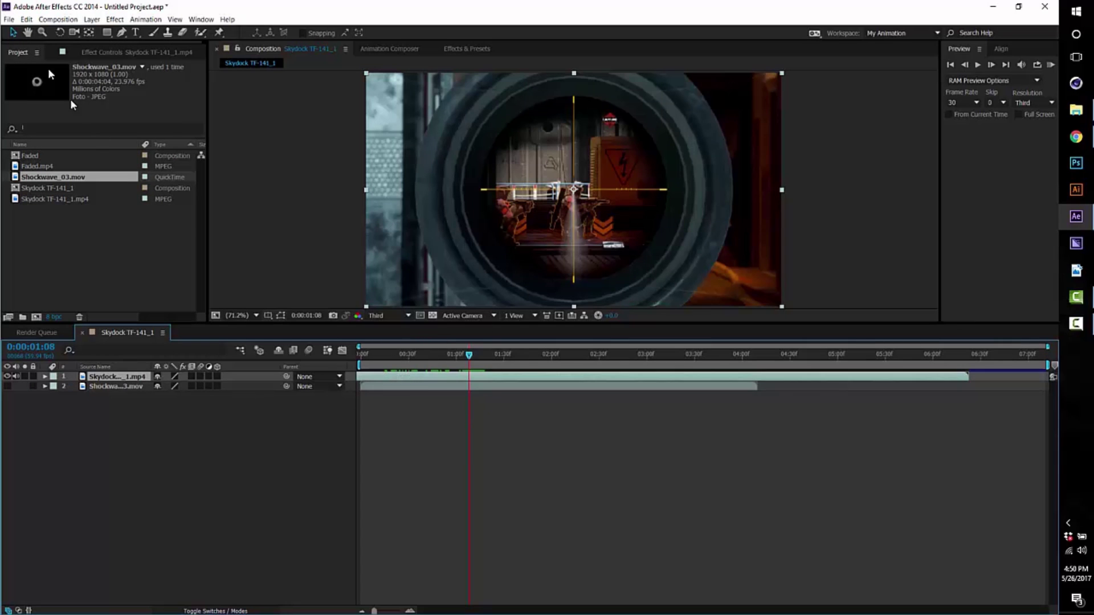
Add a new adjustment layer via Layer > New > Adjustment Layer
{"action": "left_click", "coordinate": [91, 19]}
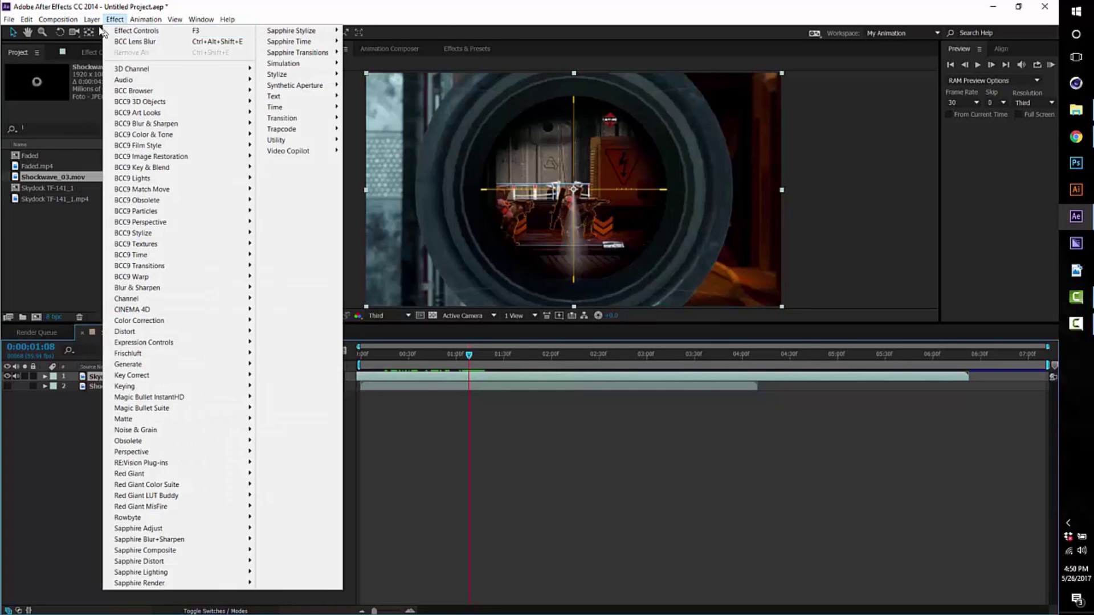
{"action": "mouse_move", "coordinate": [189, 31]}
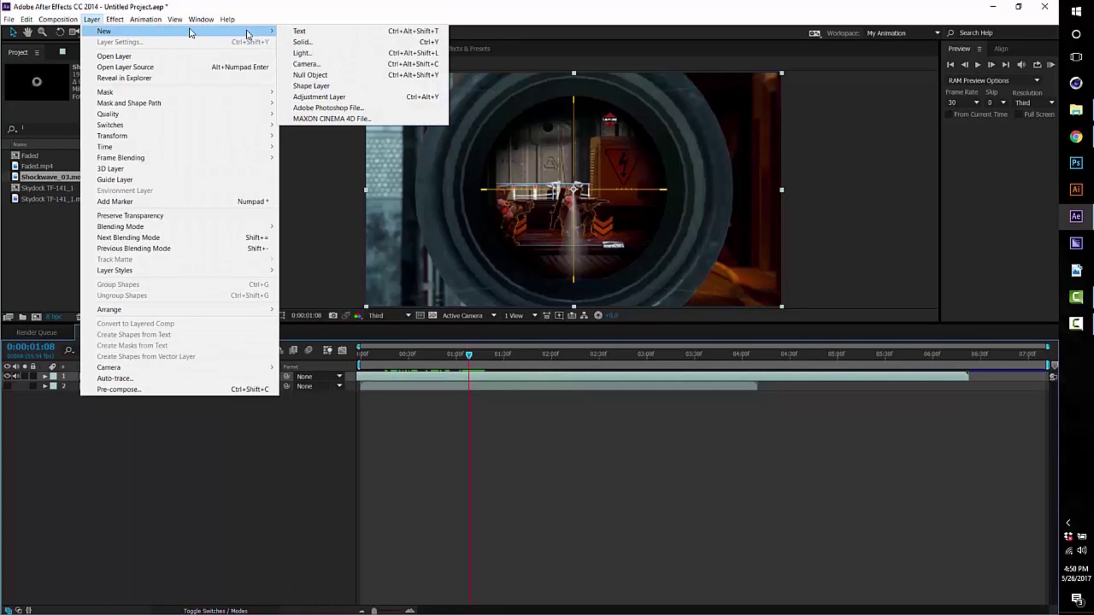
{"action": "left_click", "coordinate": [334, 97]}
Search Effects & Presets for 'displace' and apply Displacement Map to the adjustment layer
{"action": "left_click", "coordinate": [470, 50]}
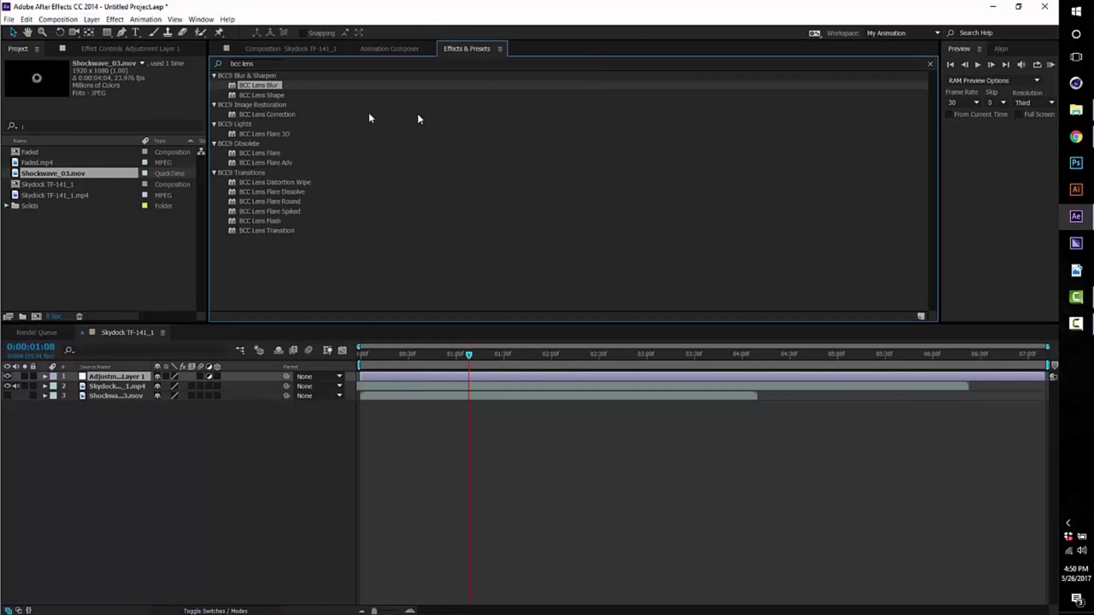
{"action": "double_click", "coordinate": [276, 61]}
{"action": "left_click", "coordinate": [276, 60]}
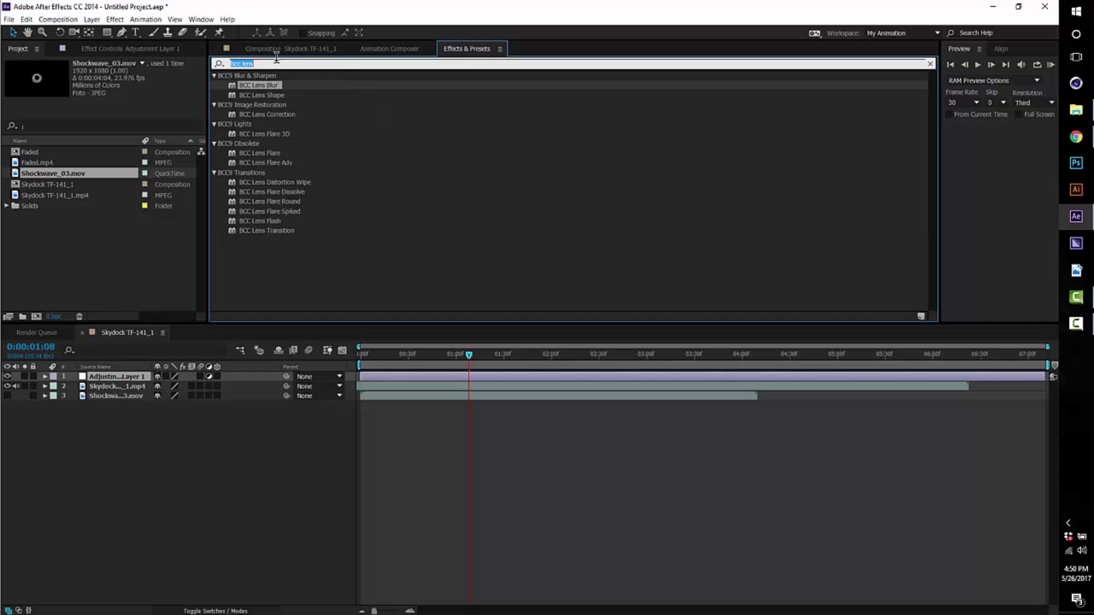
{"action": "type", "text": "displ"}
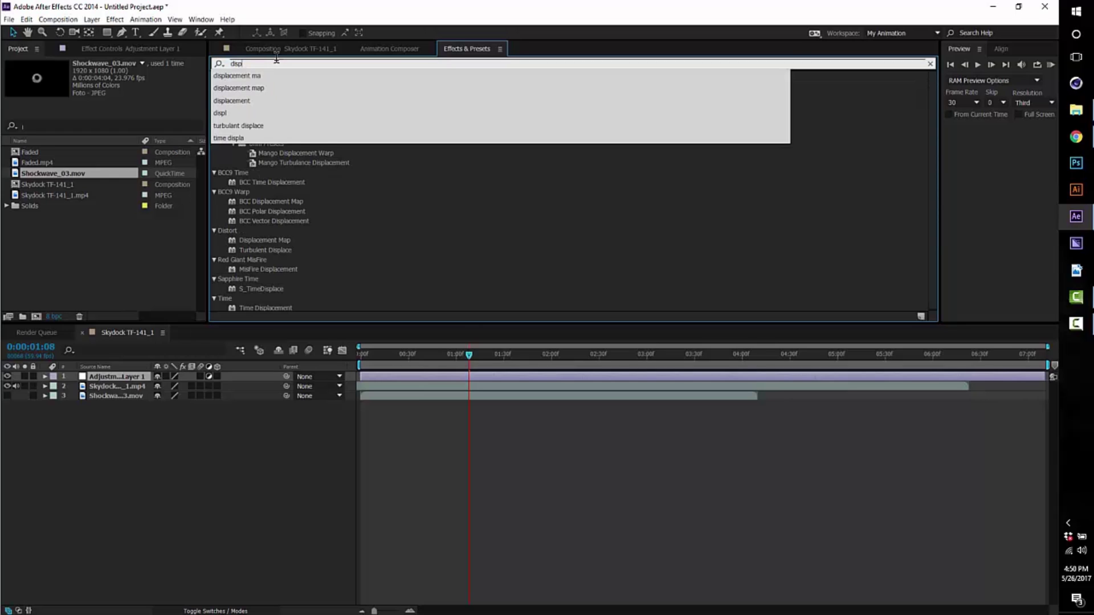
{"action": "type", "text": "ace"}
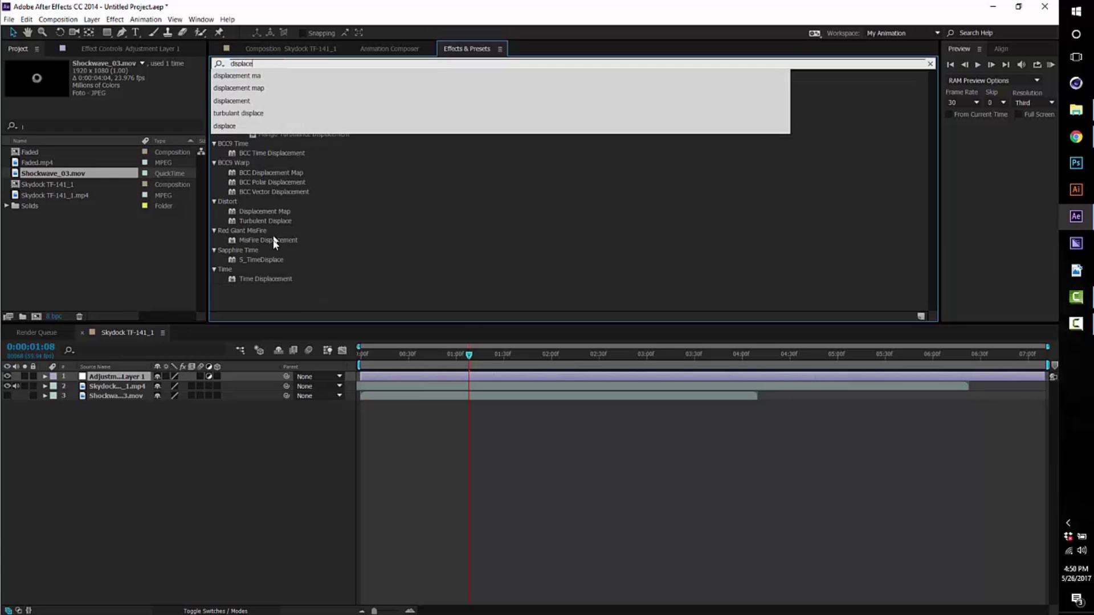
{"action": "key", "text": "Return"}
{"action": "left_click_drag", "start_coordinate": [274, 211], "coordinate": [456, 381]}
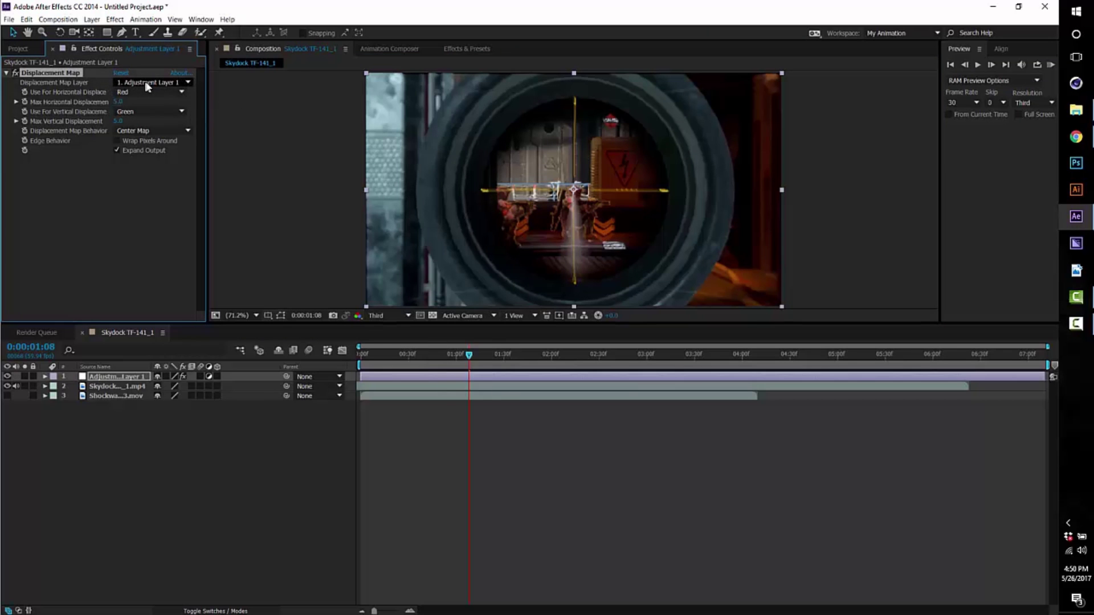
Use Shockwave_03.mov as the displacement map, trial displacement values, and enable pixel wrap-around
{"action": "left_click", "coordinate": [188, 83]}
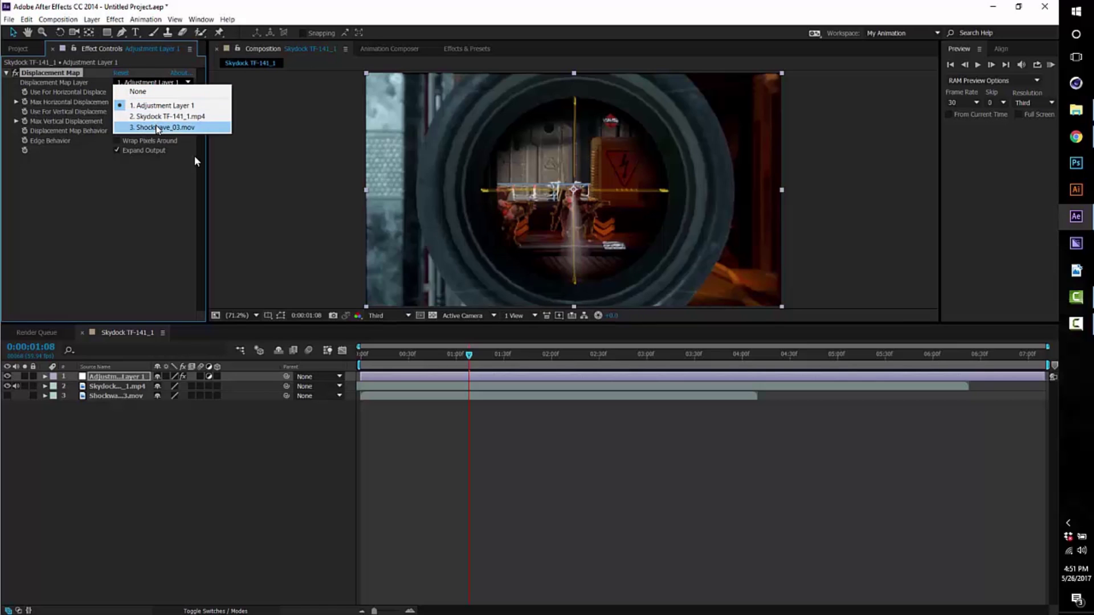
{"action": "left_click", "coordinate": [160, 128]}
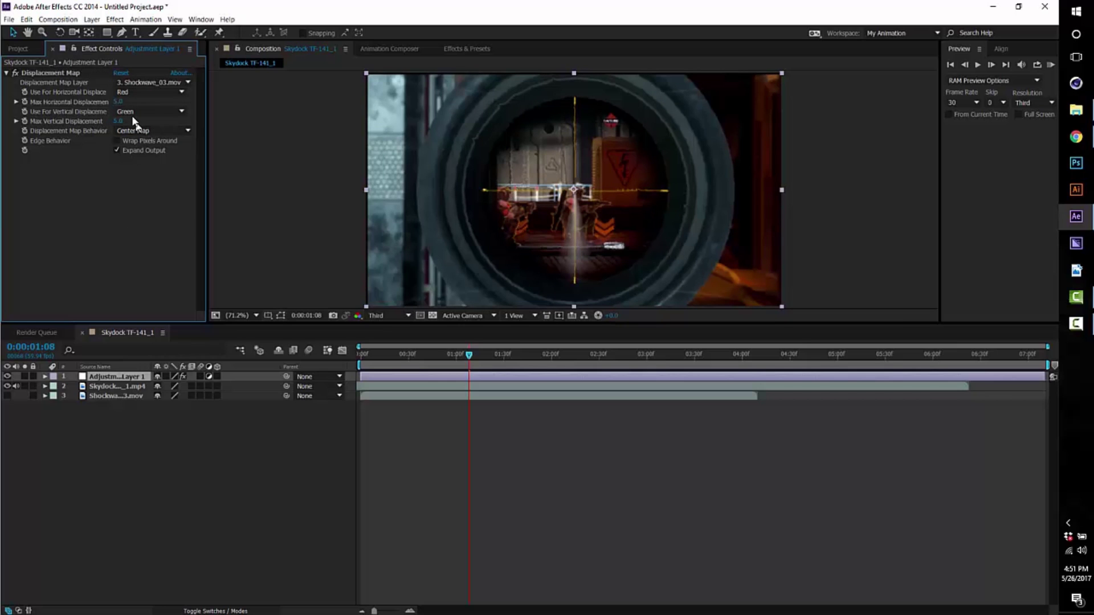
{"action": "left_click_drag", "start_coordinate": [120, 101], "coordinate": [260, 94]}
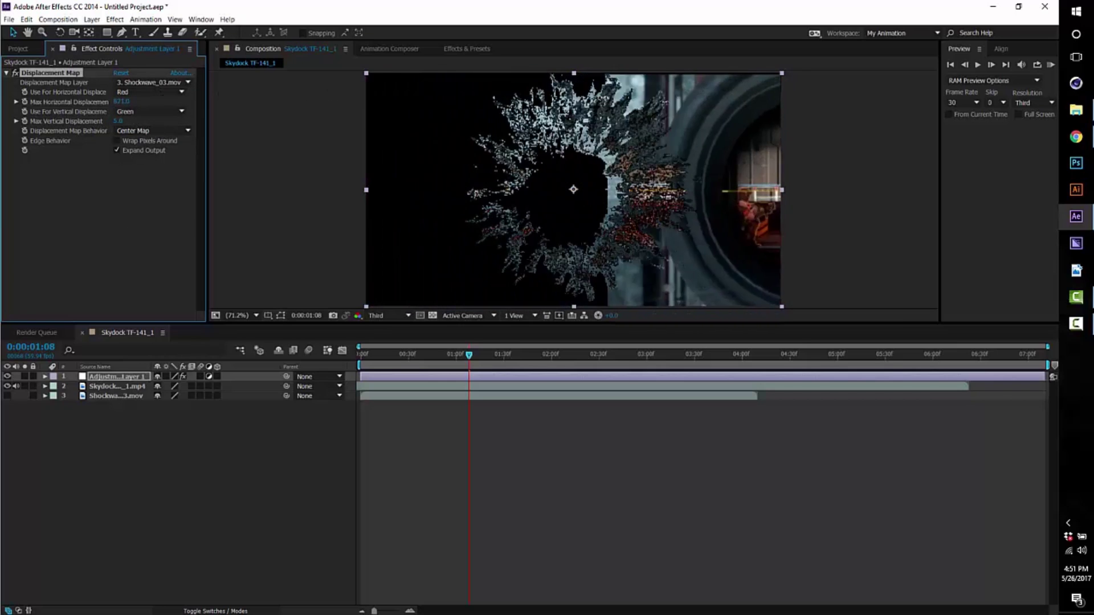
{"action": "left_click_drag", "start_coordinate": [121, 102], "coordinate": [500, 161]}
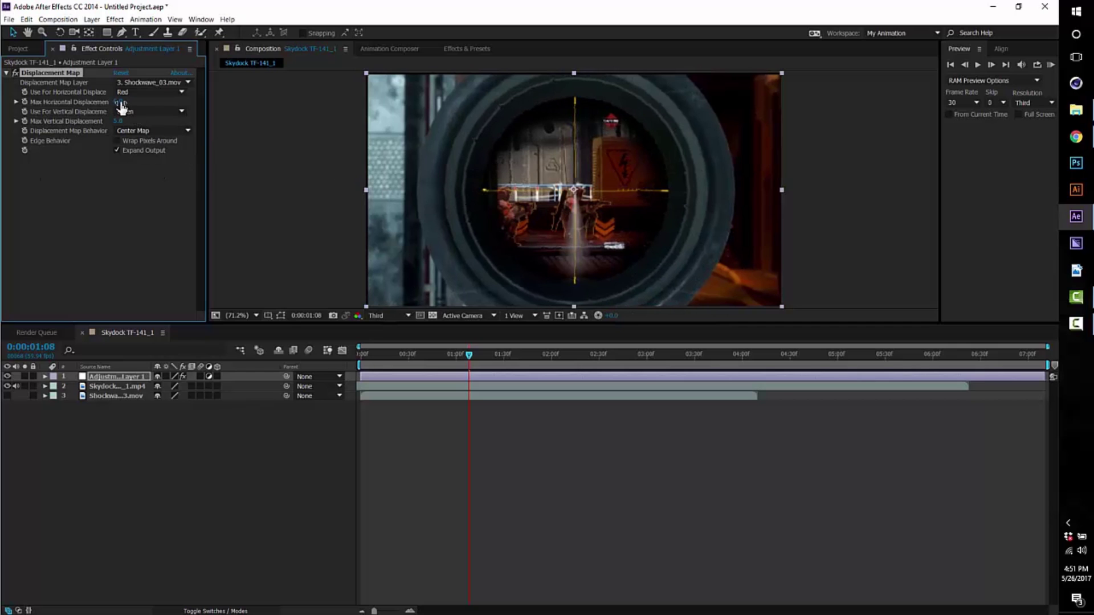
{"action": "left_click_drag", "start_coordinate": [121, 107], "coordinate": [221, 125]}
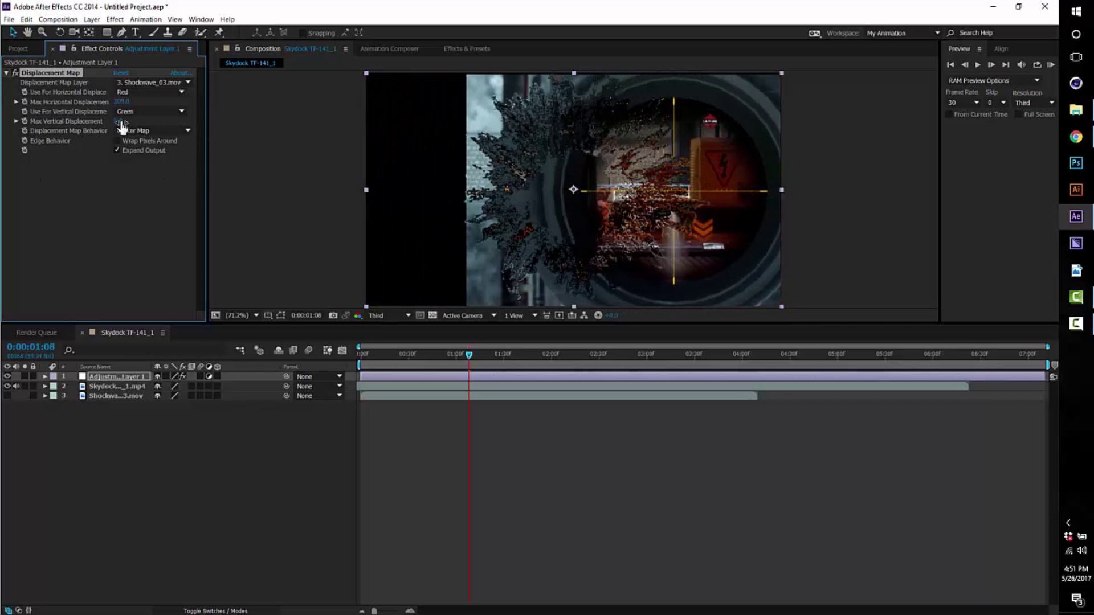
{"action": "left_click_drag", "start_coordinate": [121, 125], "coordinate": [142, 158]}
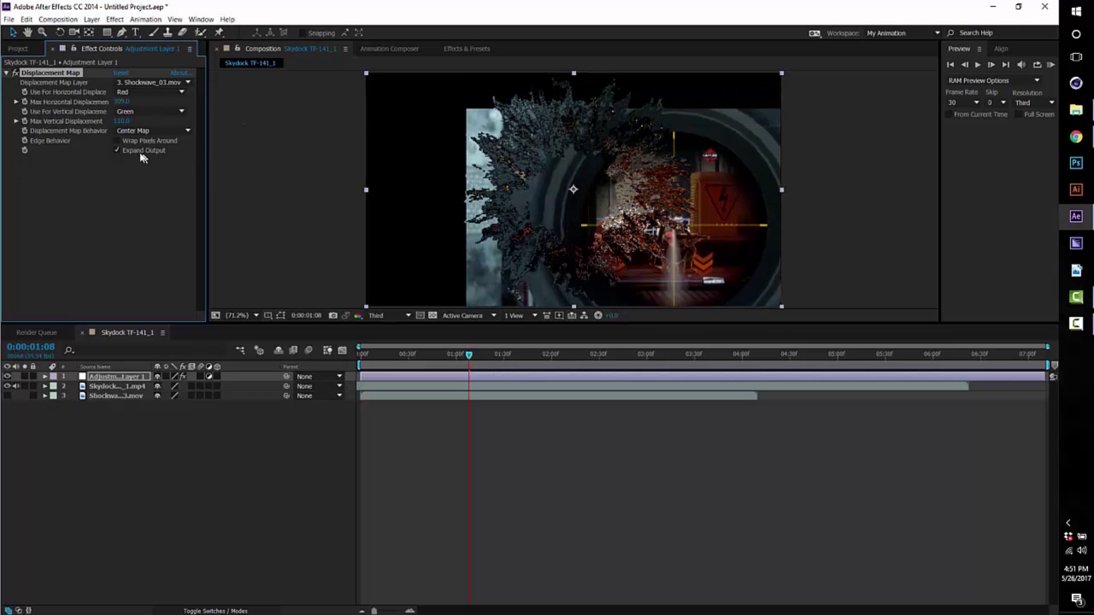
{"action": "left_click", "coordinate": [116, 141]}
Experiment with higher displacement amounts, then lower Max Horizontal Displacement to 20
{"action": "left_click_drag", "start_coordinate": [122, 102], "coordinate": [393, 101]}
{"action": "left_click_drag", "start_coordinate": [614, 82], "coordinate": [627, 81]}
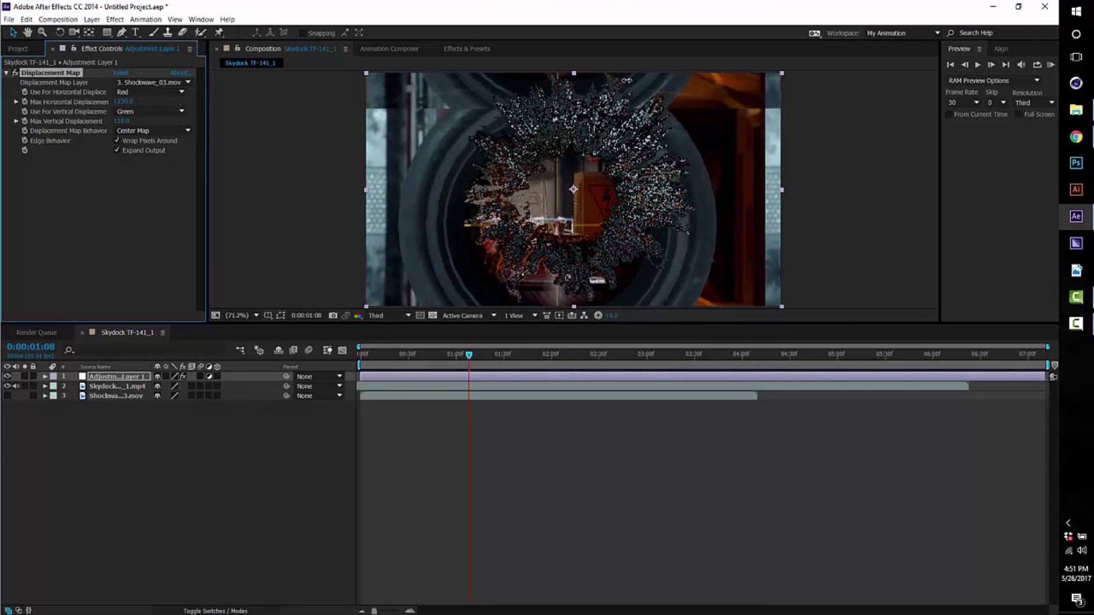
{"action": "left_click_drag", "start_coordinate": [121, 121], "coordinate": [72, 140]}
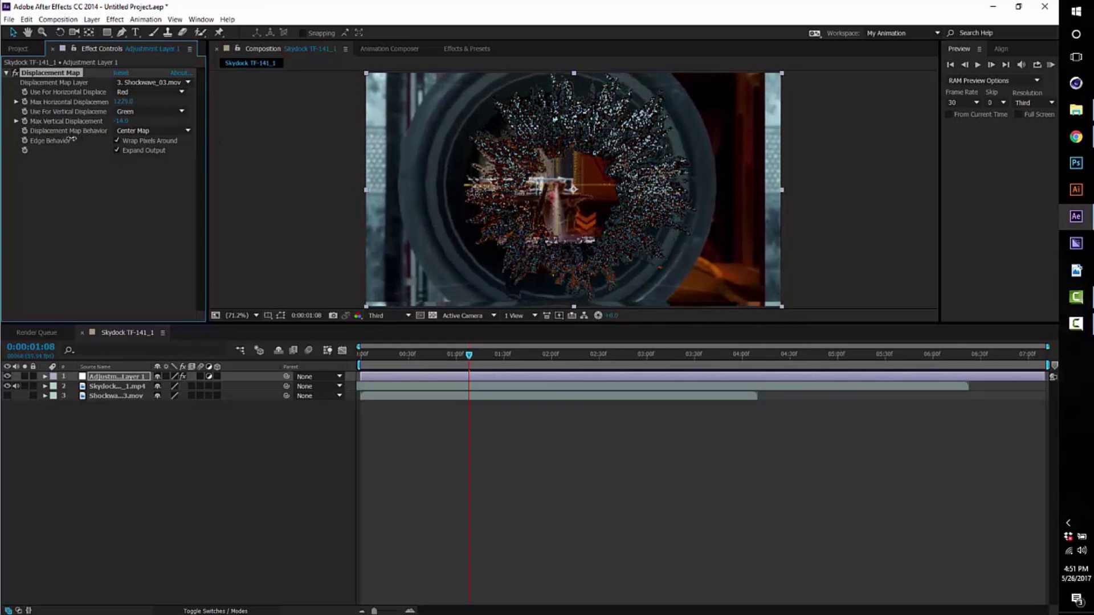
{"action": "left_click_drag", "start_coordinate": [126, 104], "coordinate": [295, 93]}
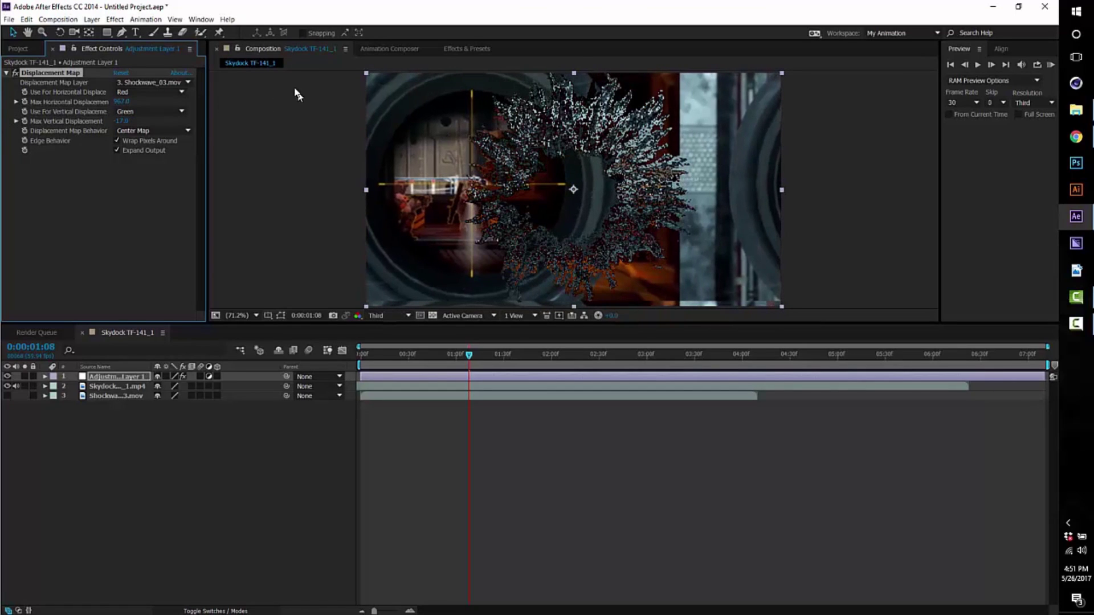
{"action": "left_click_drag", "start_coordinate": [121, 101], "coordinate": [194, 109]}
{"action": "left_click_drag", "start_coordinate": [125, 101], "coordinate": [3, 114]}
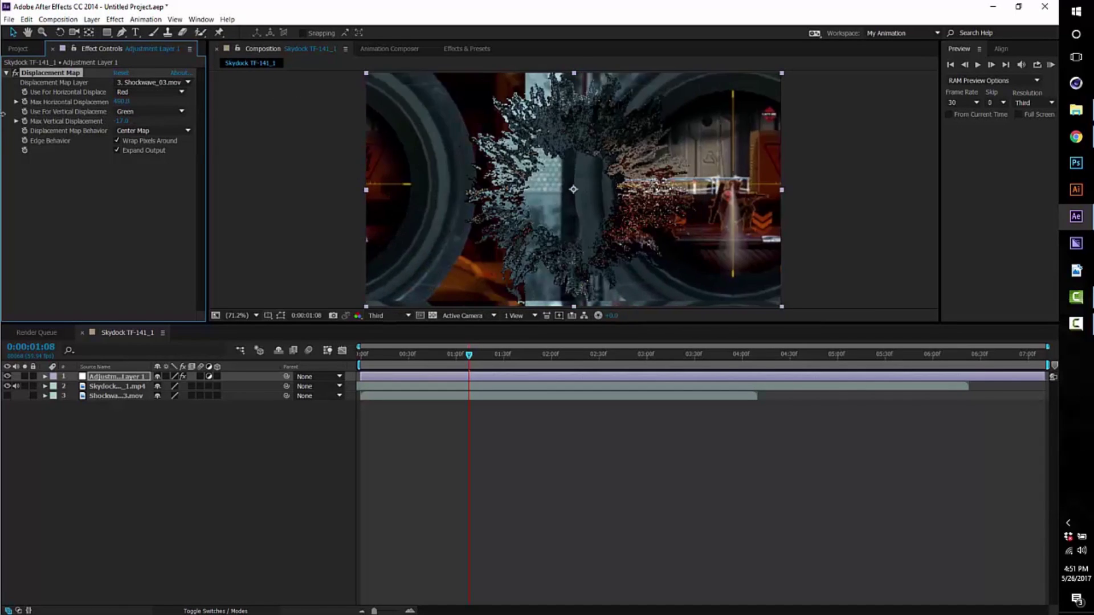
{"action": "left_click_drag", "start_coordinate": [121, 102], "coordinate": [6, 104]}
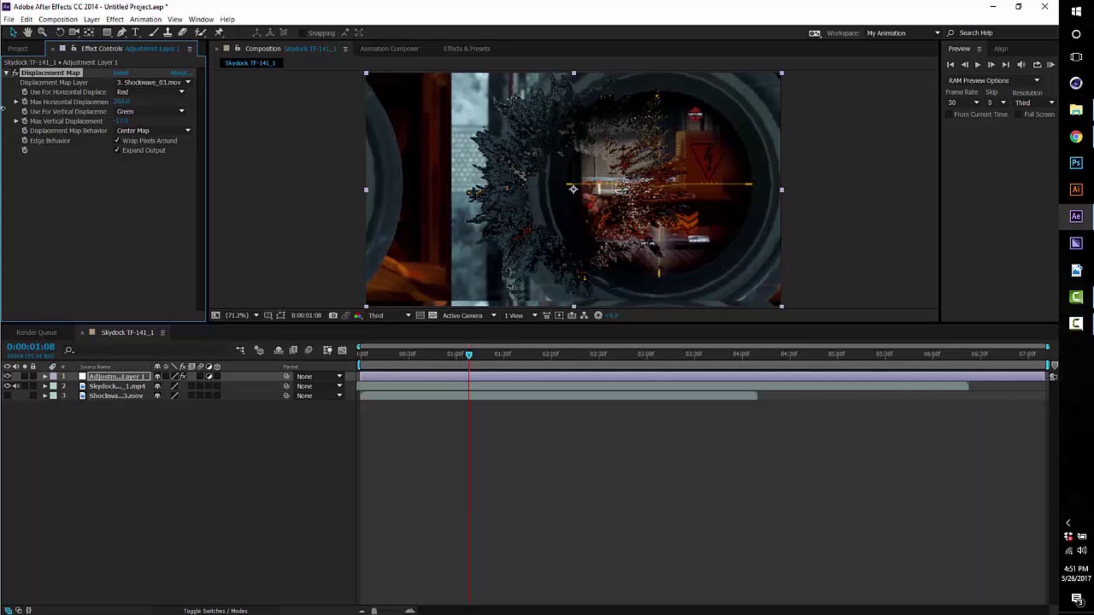
{"action": "mouse_move", "coordinate": [130, 101]}
{"action": "left_mouse_down"}
{"action": "mouse_move", "coordinate": [91, 104]}
{"action": "mouse_move", "coordinate": [111, 101]}
{"action": "left_mouse_up"}
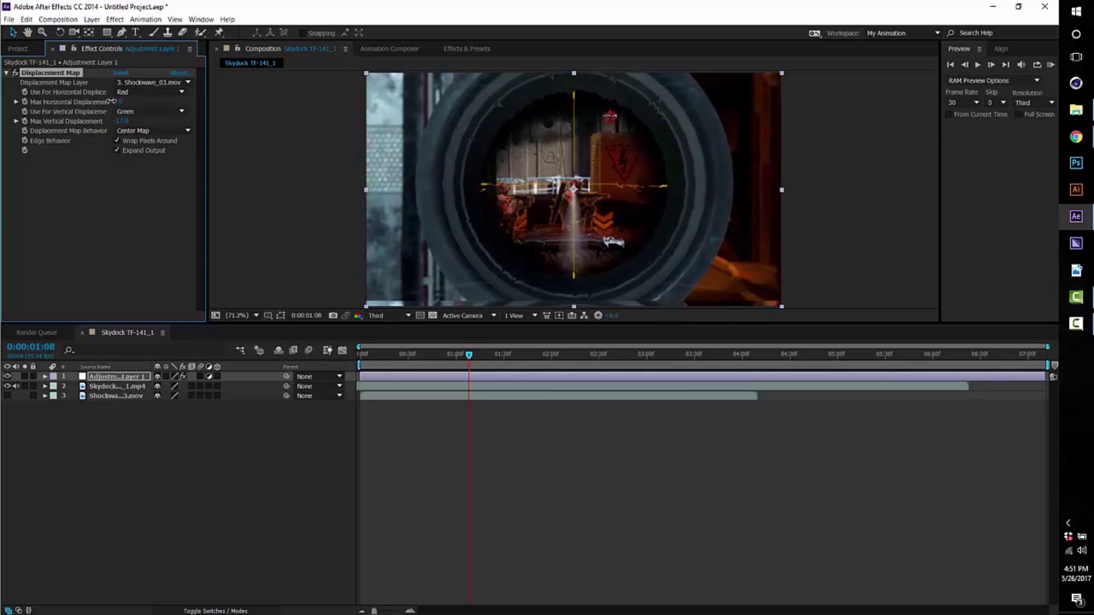
Step frame by frame to the shot moment at 0:00:01:08
{"action": "left_click", "coordinate": [356, 245]}
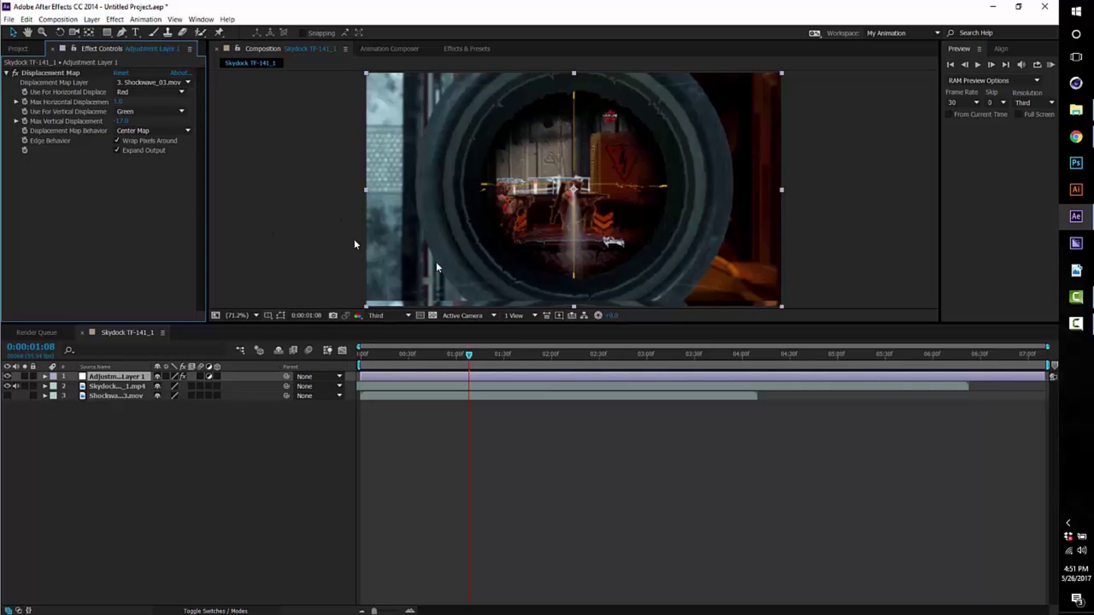
{"action": "left_click_drag", "start_coordinate": [465, 356], "coordinate": [395, 350]}
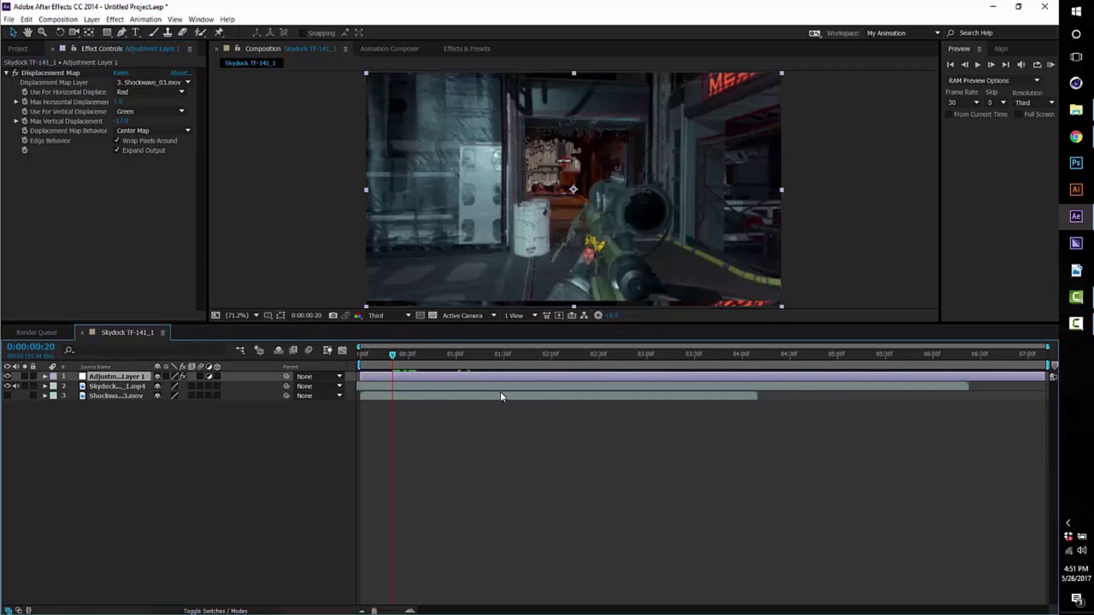
{"action": "left_click_drag", "start_coordinate": [493, 397], "coordinate": [631, 375]}
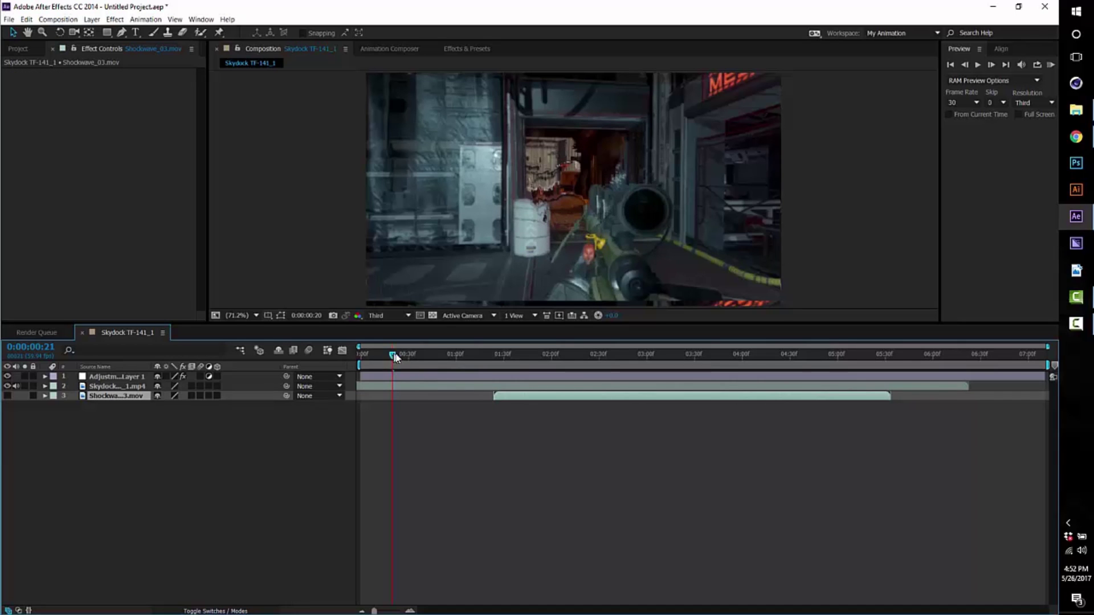
{"action": "left_click_drag", "start_coordinate": [395, 357], "coordinate": [468, 354]}
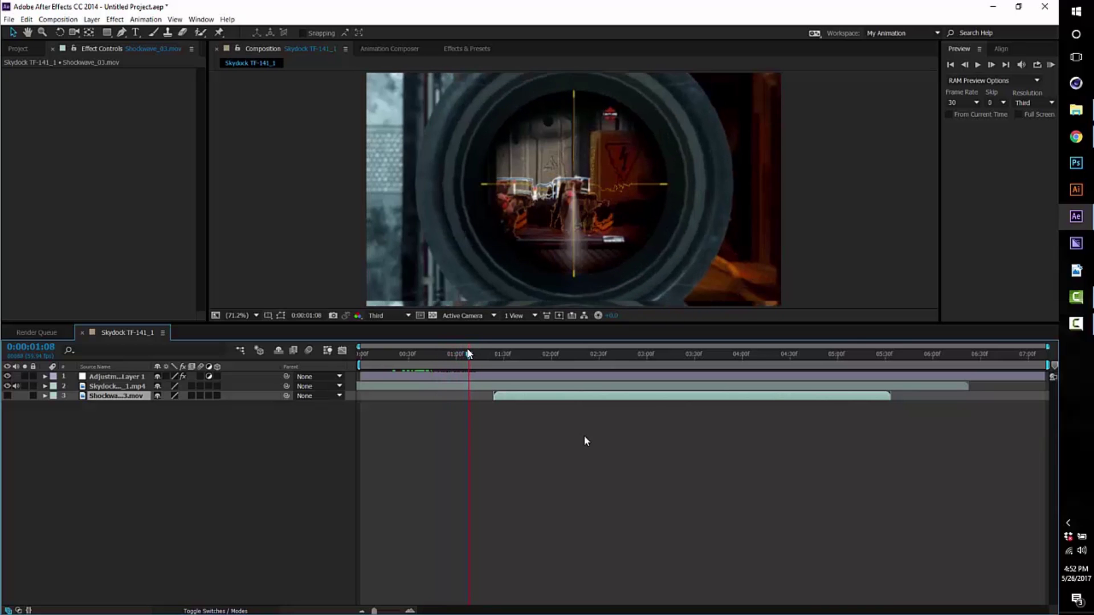
{"action": "left_click", "coordinate": [468, 355]}
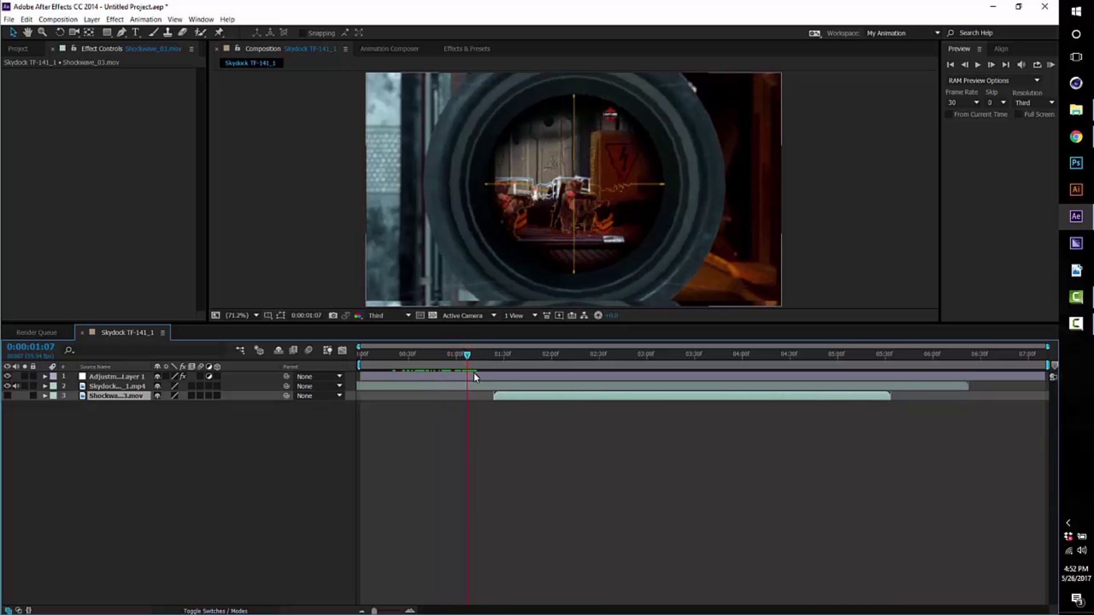
{"action": "left_click", "coordinate": [993, 64]}
{"action": "left_click", "coordinate": [503, 377]}
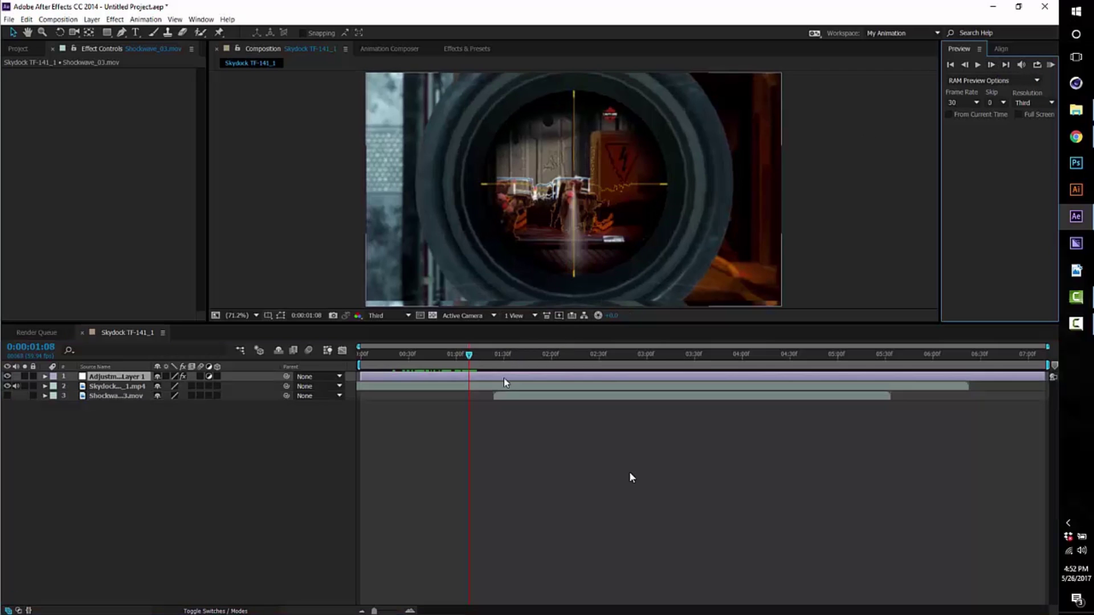
Trim the adjustment layer to start at 0:00:01:08 and move the Shockwave clip to begin there
{"action": "left_click", "coordinate": [504, 378]}
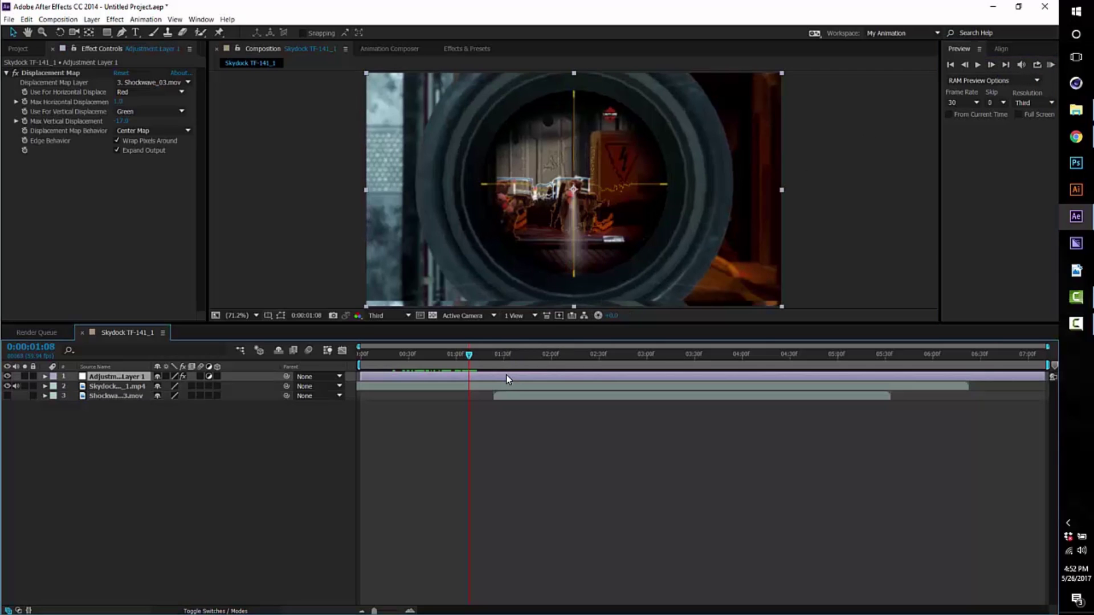
{"action": "key", "text": "alt+bracketleft"}
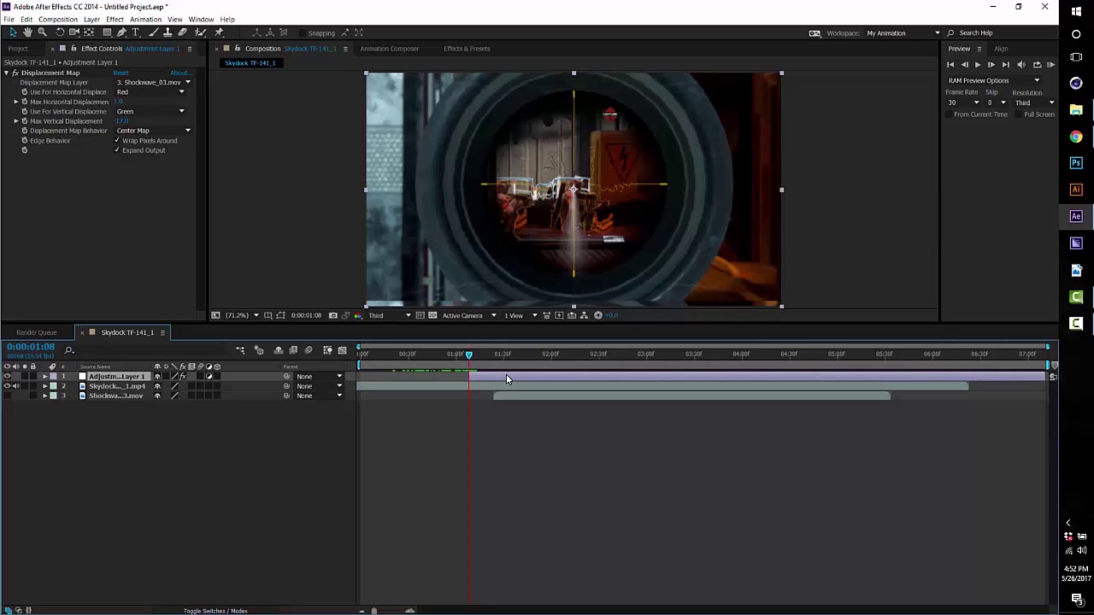
{"action": "left_click", "coordinate": [544, 397]}
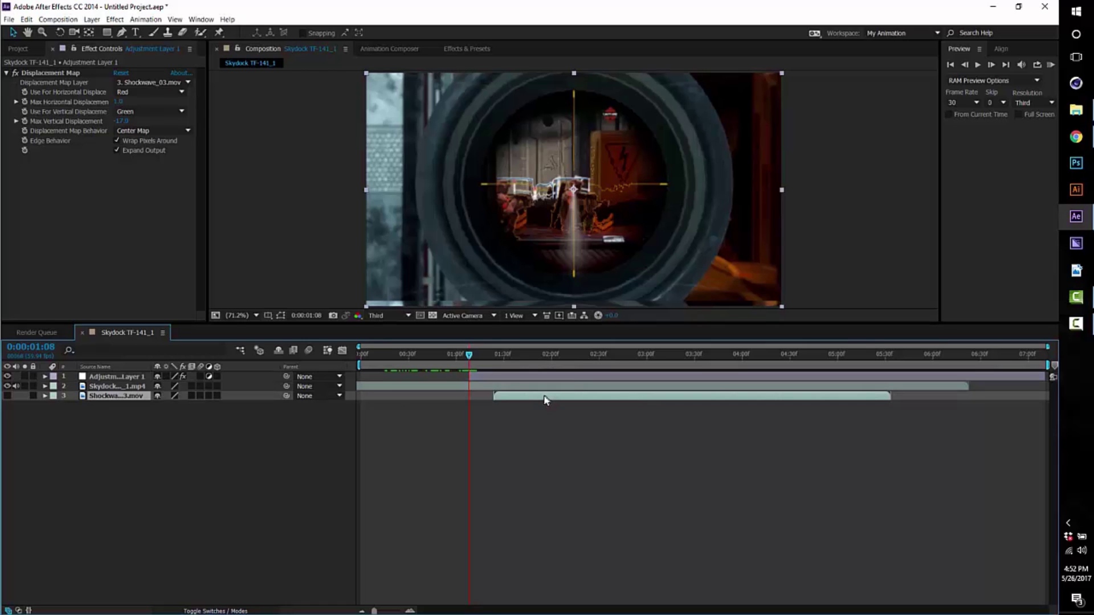
{"action": "mouse_move", "coordinate": [530, 399]}
{"action": "left_mouse_down"}
{"action": "mouse_move", "coordinate": [496, 398]}
{"action": "mouse_move", "coordinate": [521, 397]}
{"action": "left_mouse_up"}
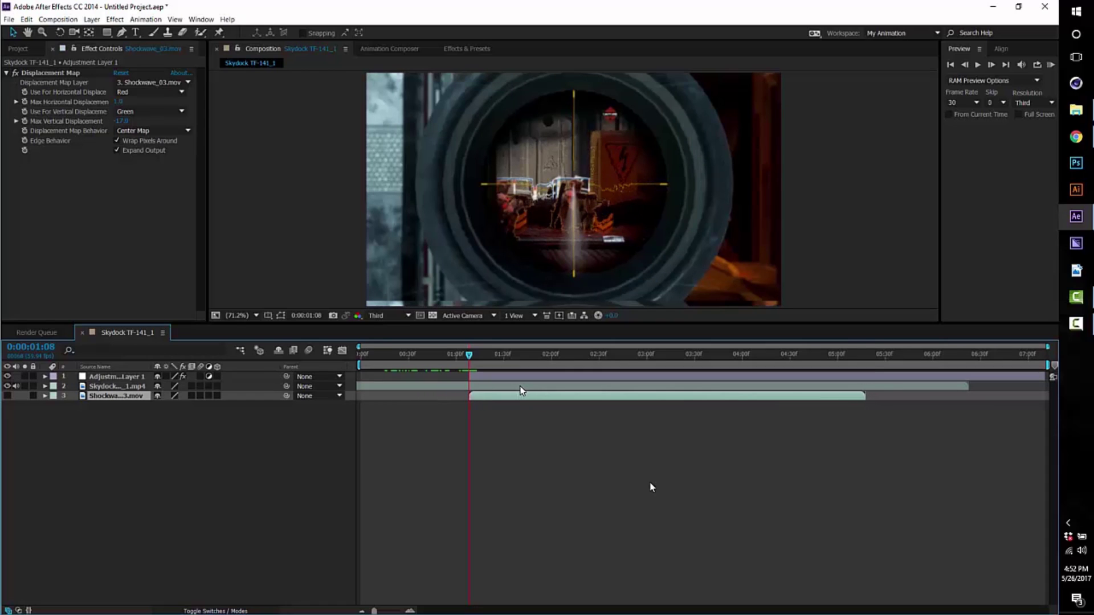
{"action": "left_click", "coordinate": [521, 391]}
{"action": "left_click_drag", "start_coordinate": [471, 355], "coordinate": [510, 365]}
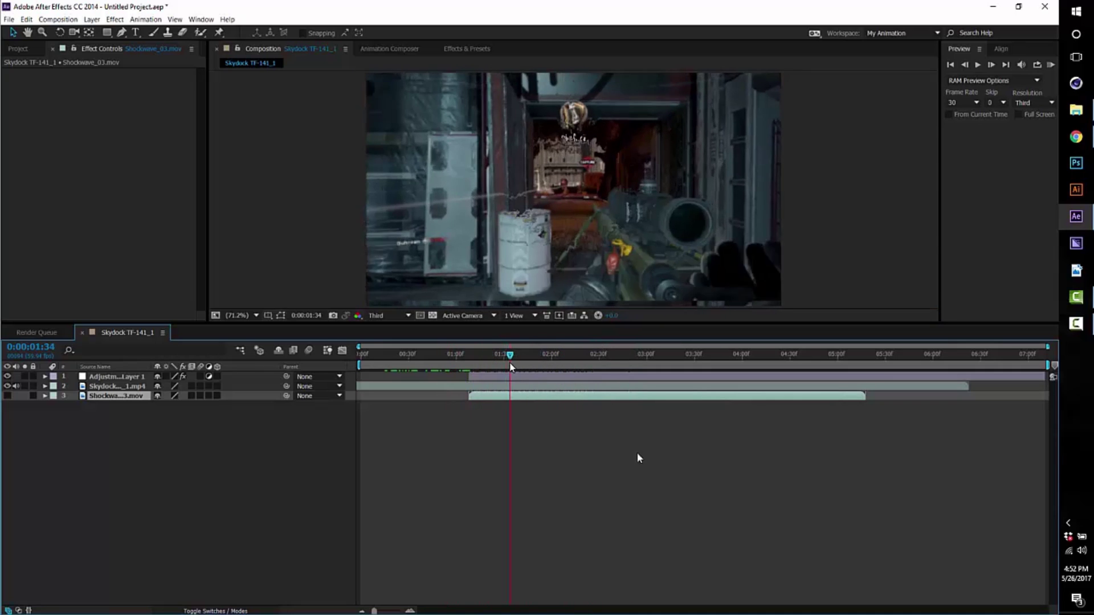
{"action": "left_click", "coordinate": [515, 430]}
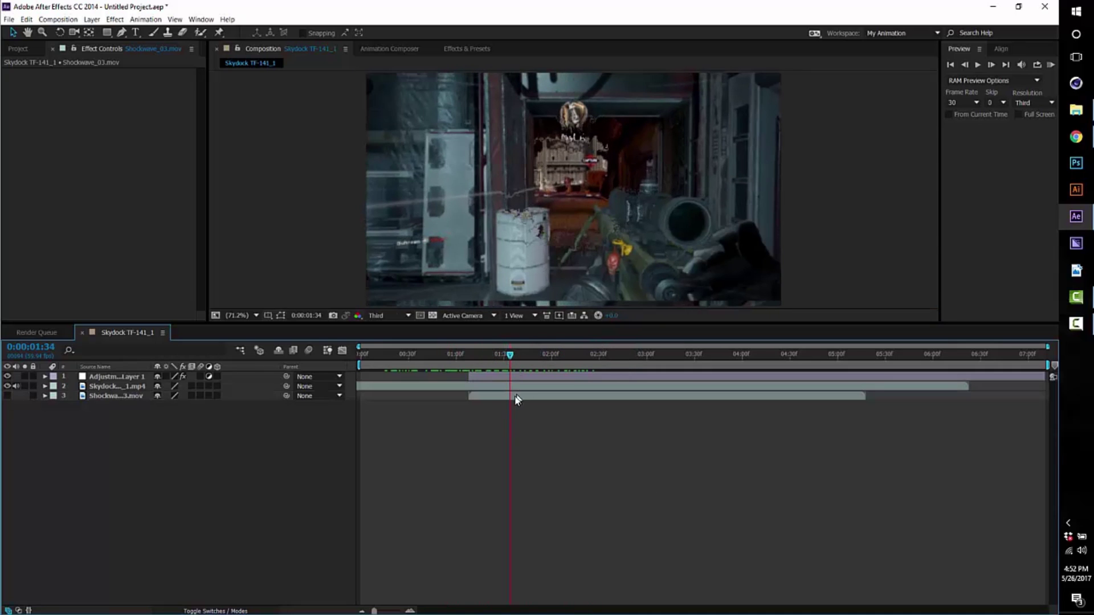
{"action": "left_click", "coordinate": [516, 398]}
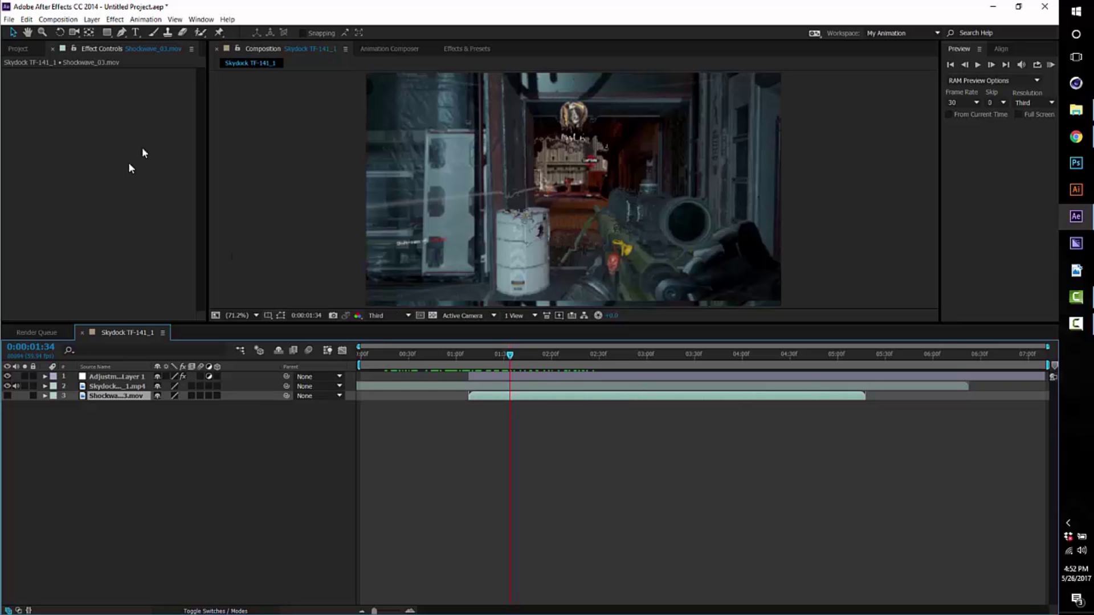
Enable Time Remapping on Shockwave_03.mov and pull its end keyframe in to just past 0:00:02:00
{"action": "right_click", "coordinate": [491, 395]}
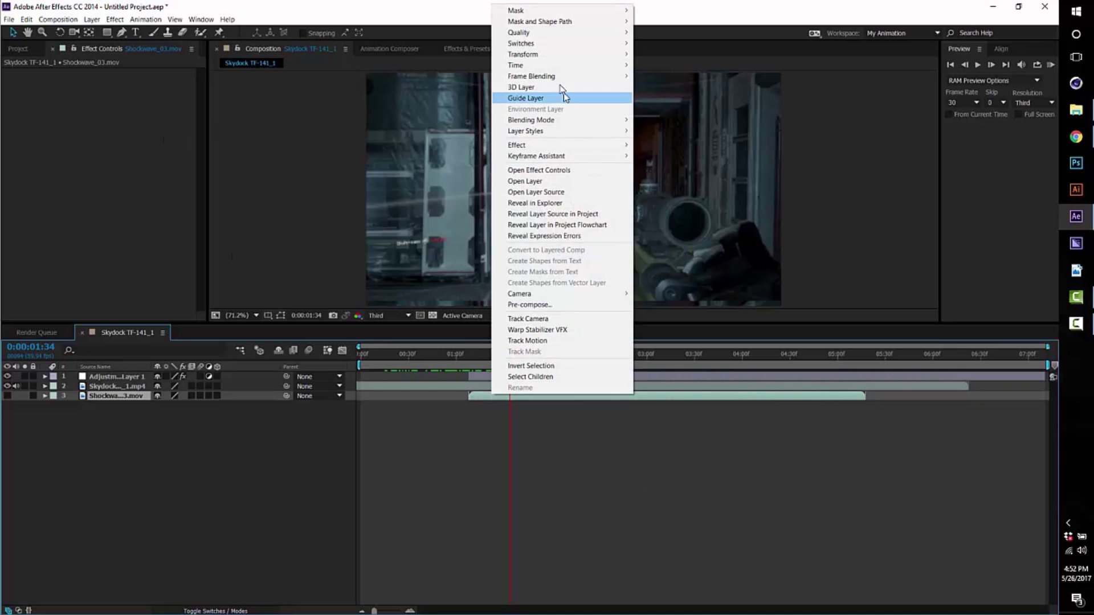
{"action": "mouse_move", "coordinate": [580, 65]}
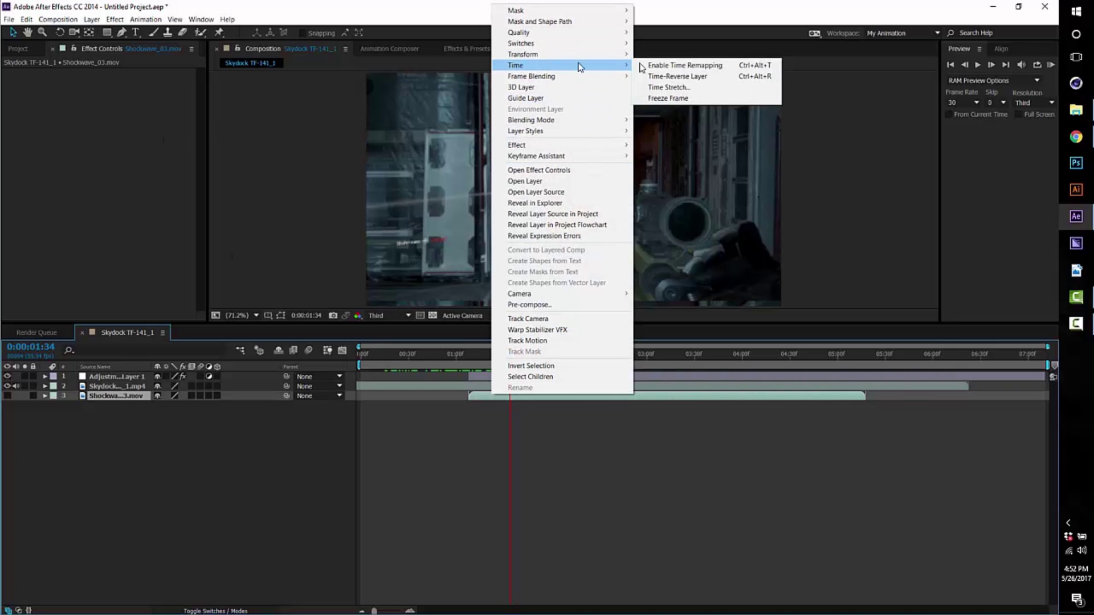
{"action": "left_click", "coordinate": [684, 65]}
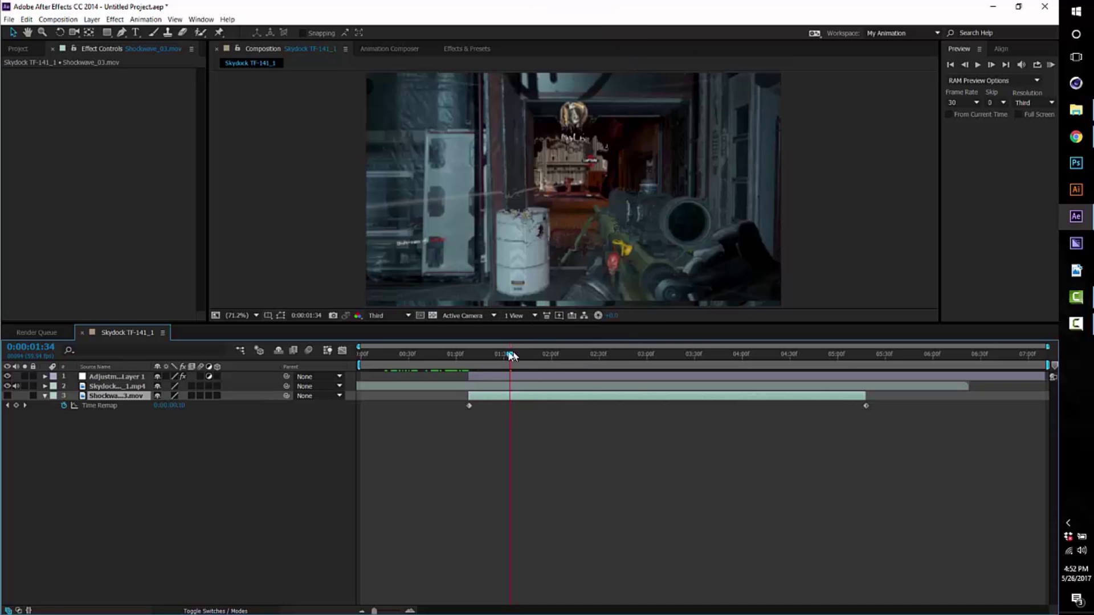
{"action": "mouse_move", "coordinate": [511, 357]}
{"action": "left_mouse_down"}
{"action": "mouse_move", "coordinate": [502, 357]}
{"action": "mouse_move", "coordinate": [530, 356]}
{"action": "left_mouse_up"}
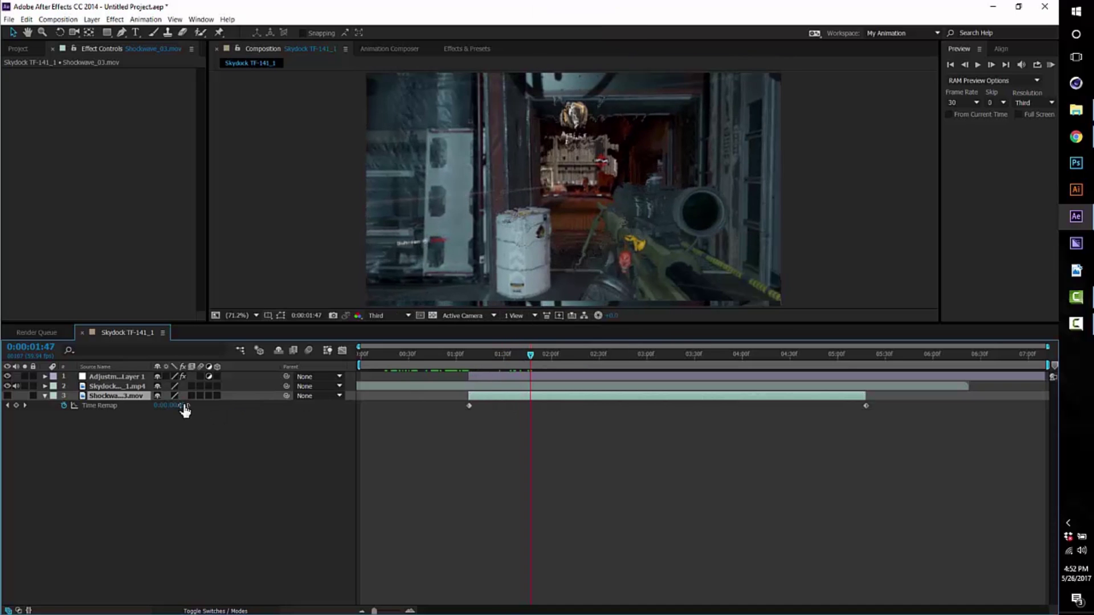
{"action": "left_click_drag", "start_coordinate": [184, 406], "coordinate": [214, 403]}
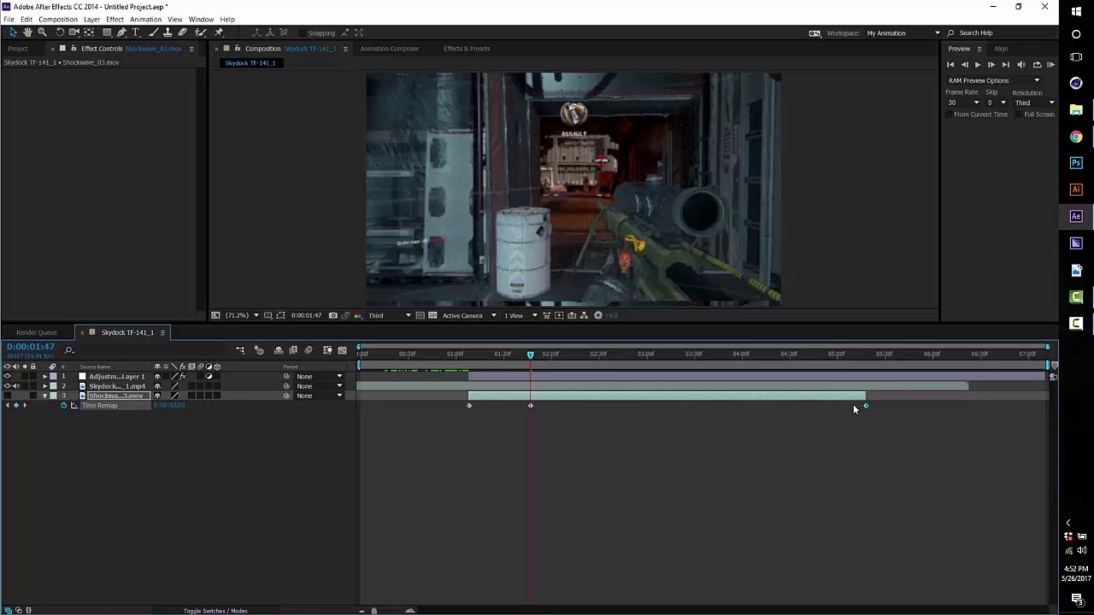
{"action": "left_click_drag", "start_coordinate": [866, 405], "coordinate": [564, 407]}
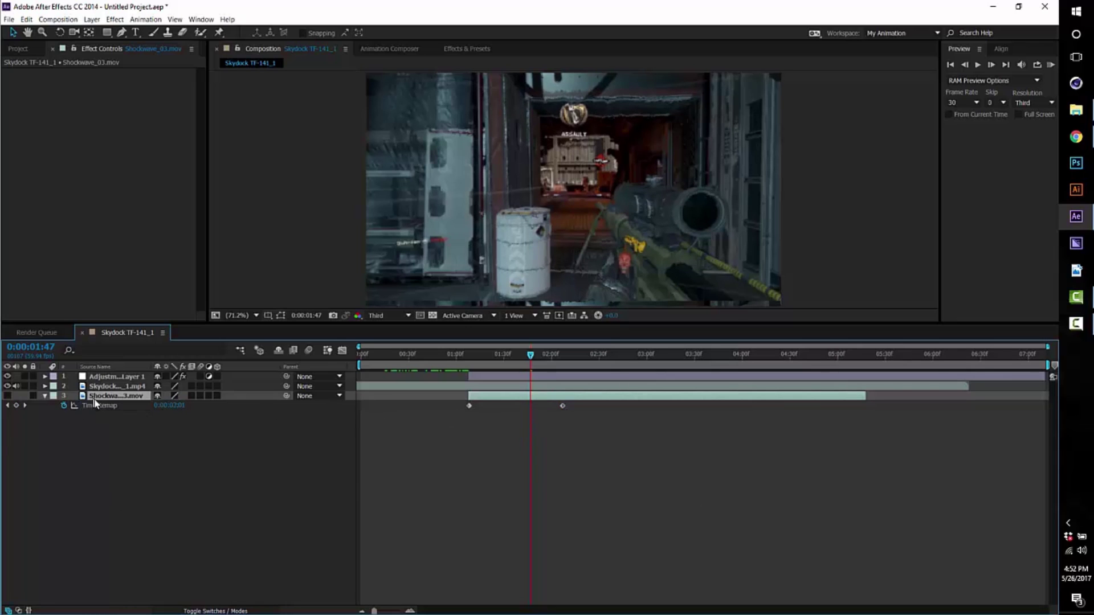
Apply Easy Ease to the time-remap keyframes, steepen the speed curve, and preview the result
{"action": "right_click", "coordinate": [561, 407]}
{"action": "mouse_move", "coordinate": [592, 529]}
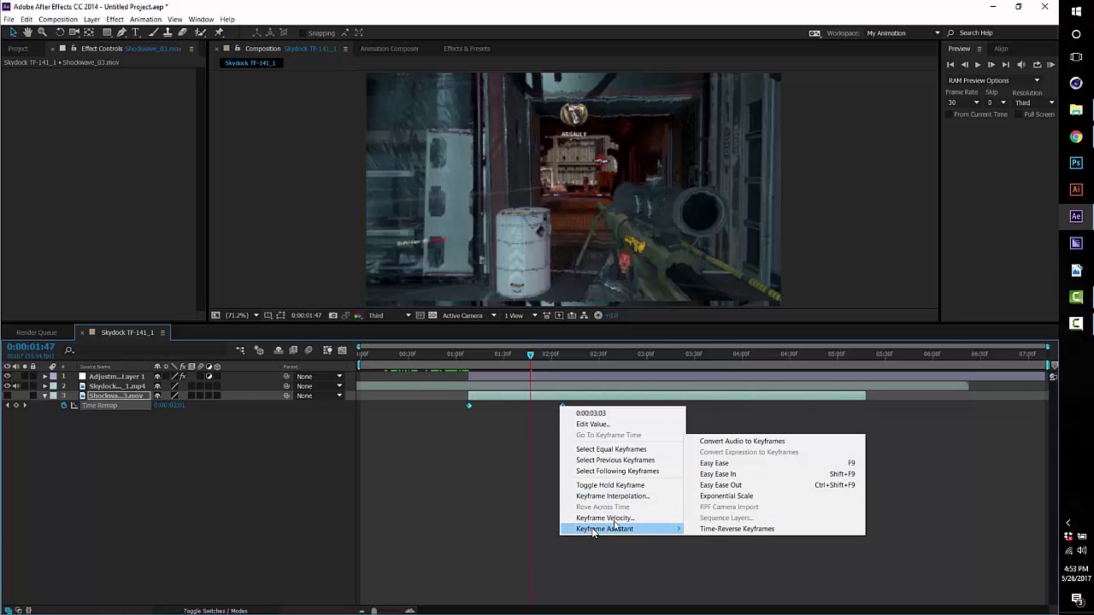
{"action": "left_click", "coordinate": [717, 462]}
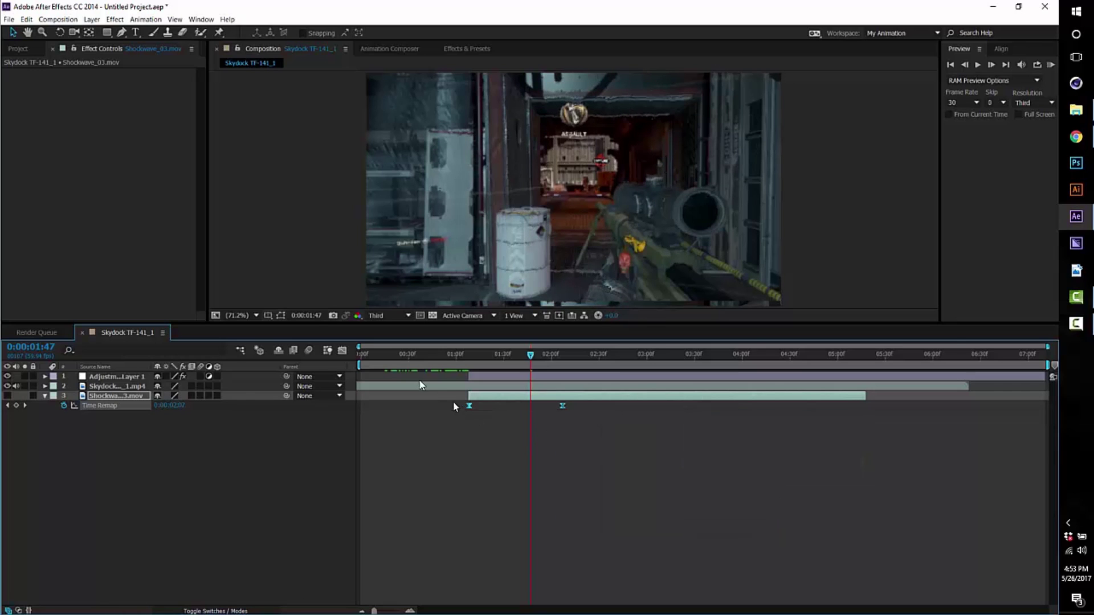
{"action": "left_click", "coordinate": [342, 350]}
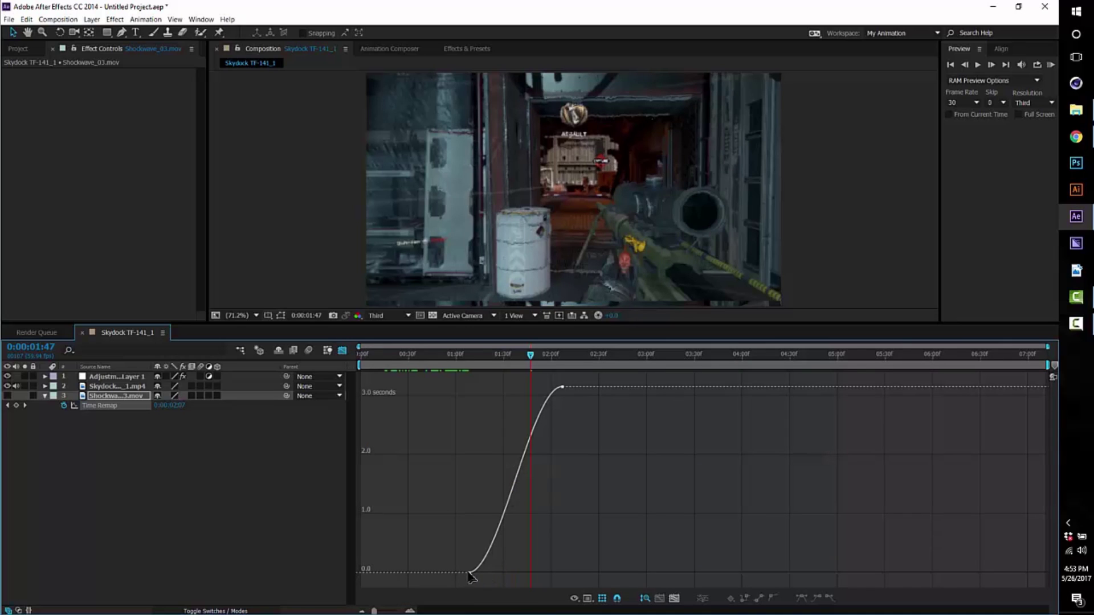
{"action": "left_click_drag", "start_coordinate": [502, 576], "coordinate": [449, 436]}
{"action": "left_click", "coordinate": [342, 350]}
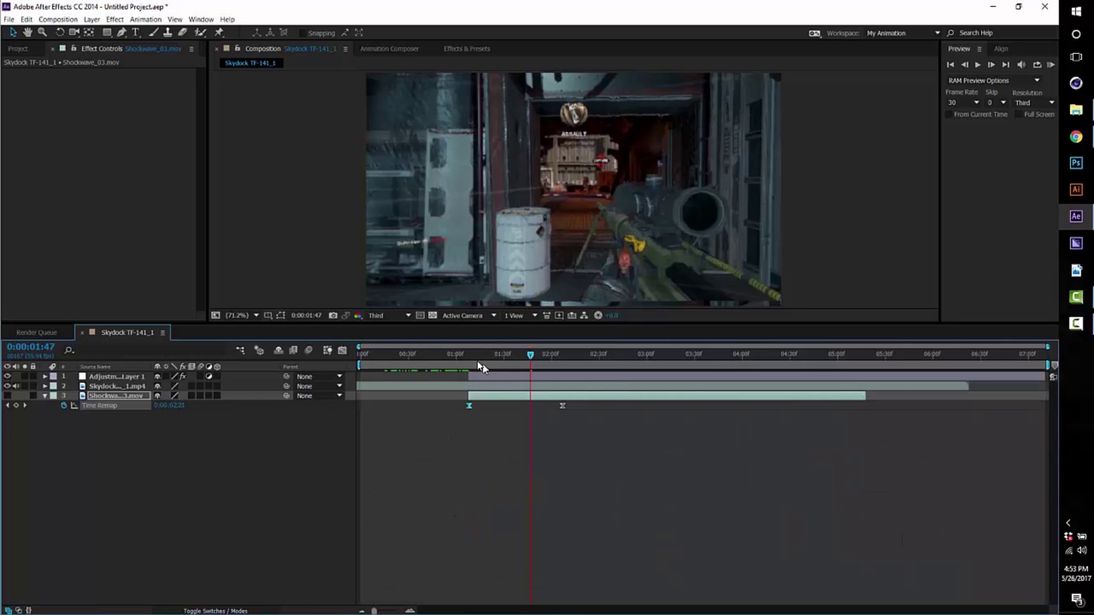
{"action": "left_click_drag", "start_coordinate": [463, 356], "coordinate": [658, 357]}
Trim the Shockwave layer to end at its last keyframe, 0:00:02:07, using Alt+]
{"action": "left_click", "coordinate": [638, 466]}
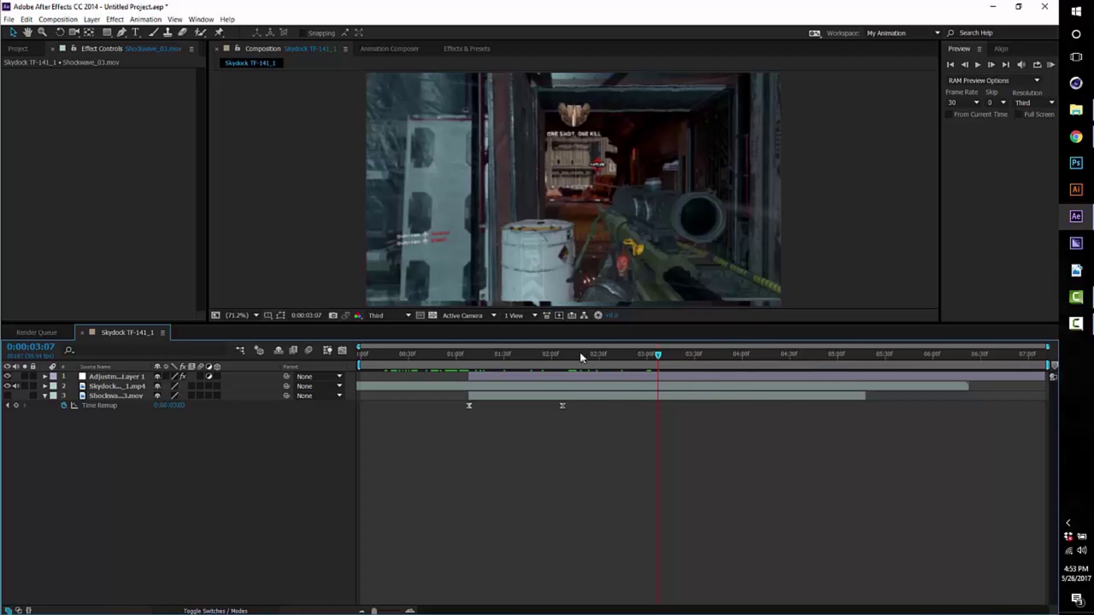
{"action": "key", "text": "j"}
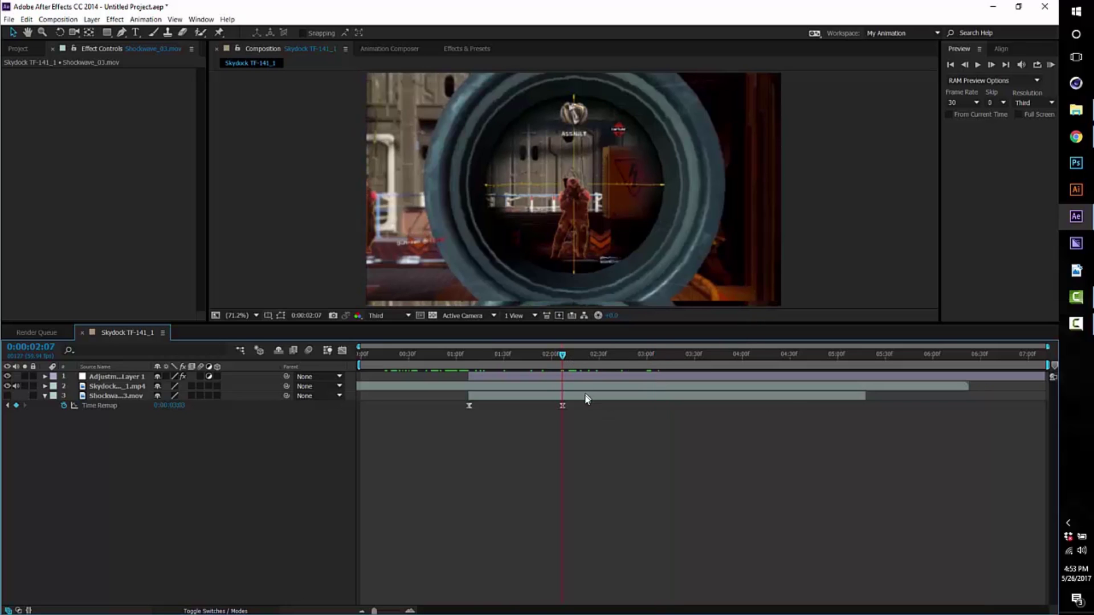
{"action": "left_click", "coordinate": [588, 398]}
{"action": "key", "text": "alt+bracketright"}
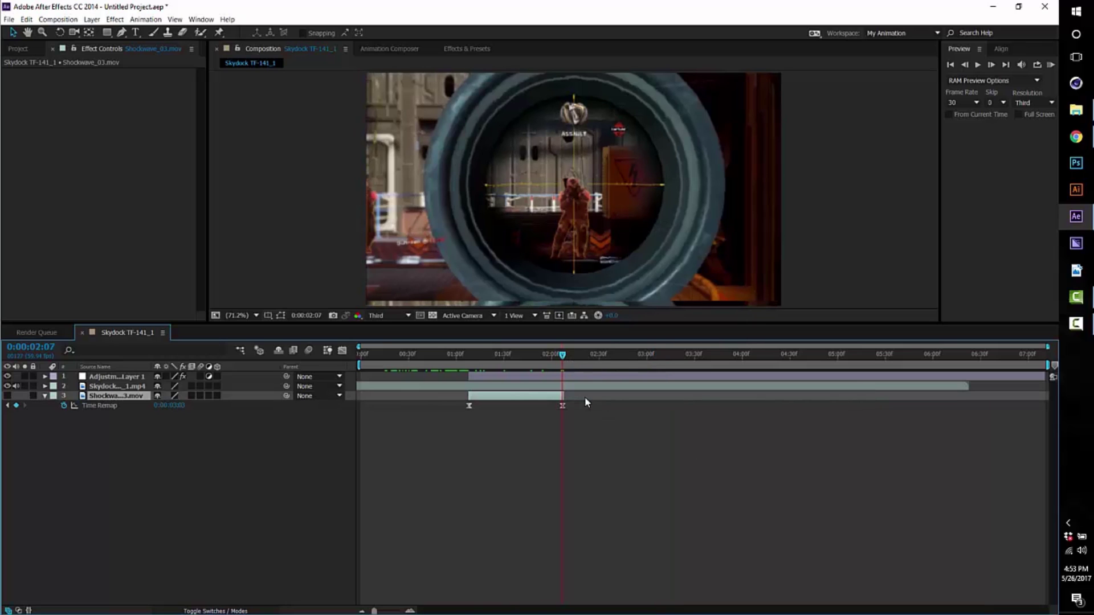
Delete the time-remapped Shockwave layer and Adjustment Layer 1
{"action": "left_click", "coordinate": [544, 426]}
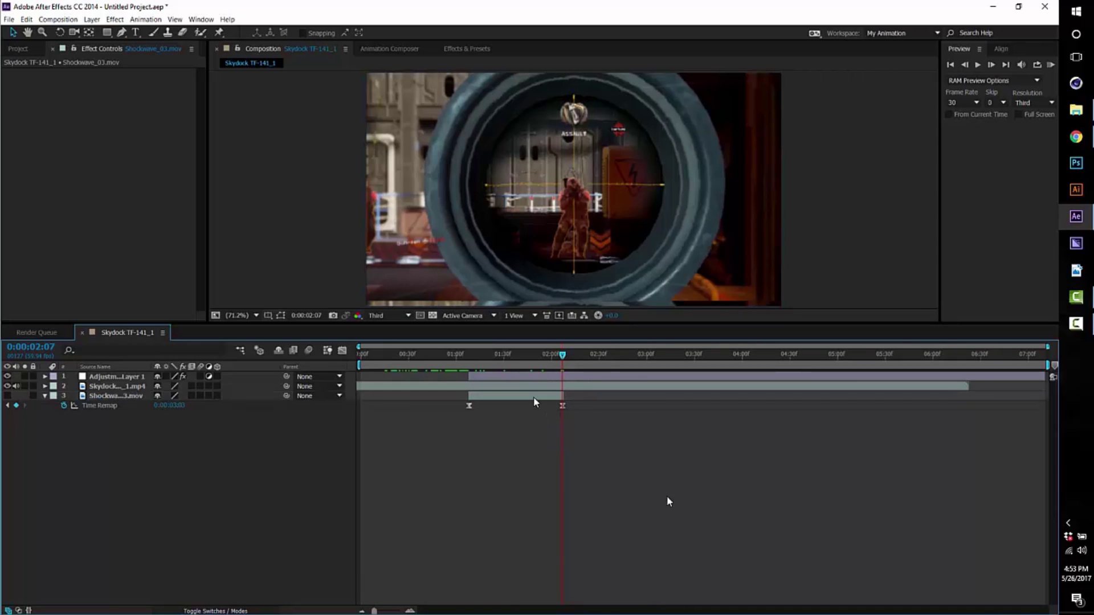
{"action": "left_click", "coordinate": [534, 397]}
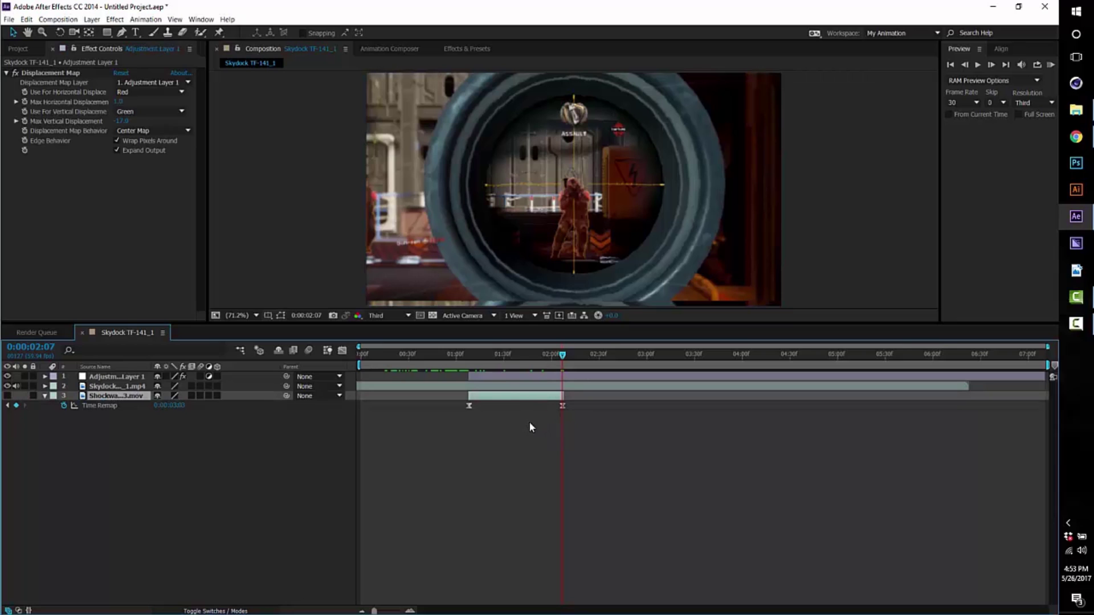
{"action": "key", "text": "Delete"}
{"action": "left_click", "coordinate": [473, 377]}
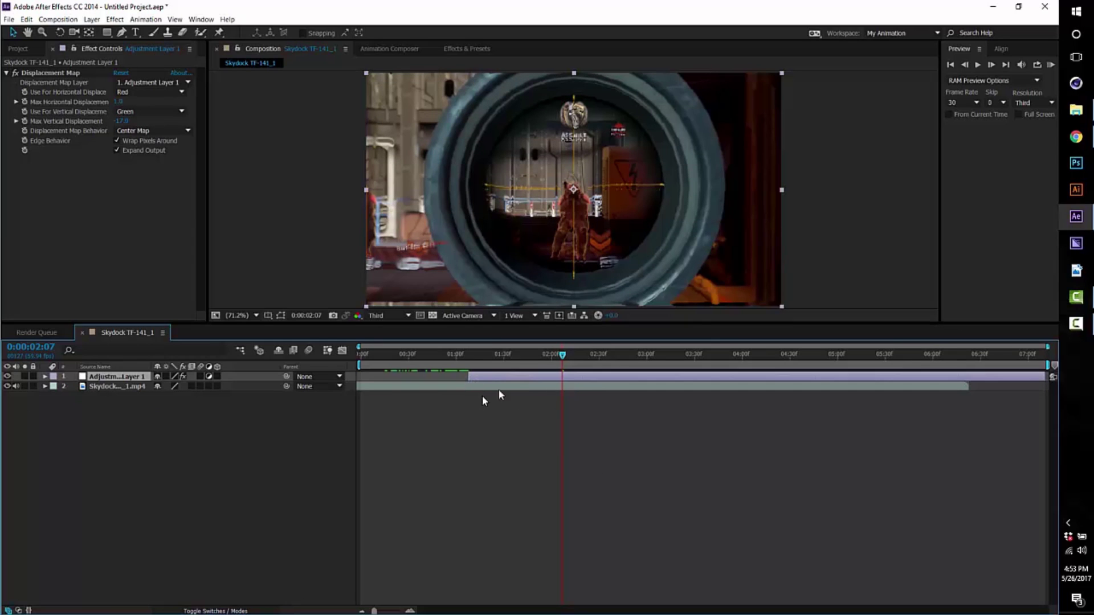
{"action": "key", "text": "Delete"}
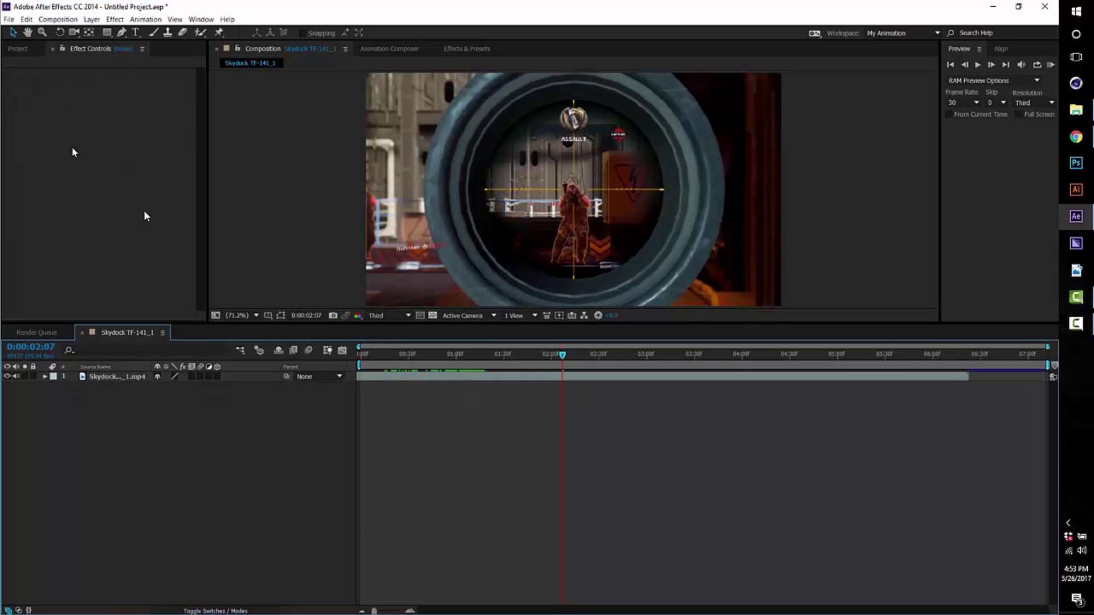
Add Shockwave_03.mov from the Project panel back into the timeline below the gameplay clip
{"action": "left_click", "coordinate": [17, 49]}
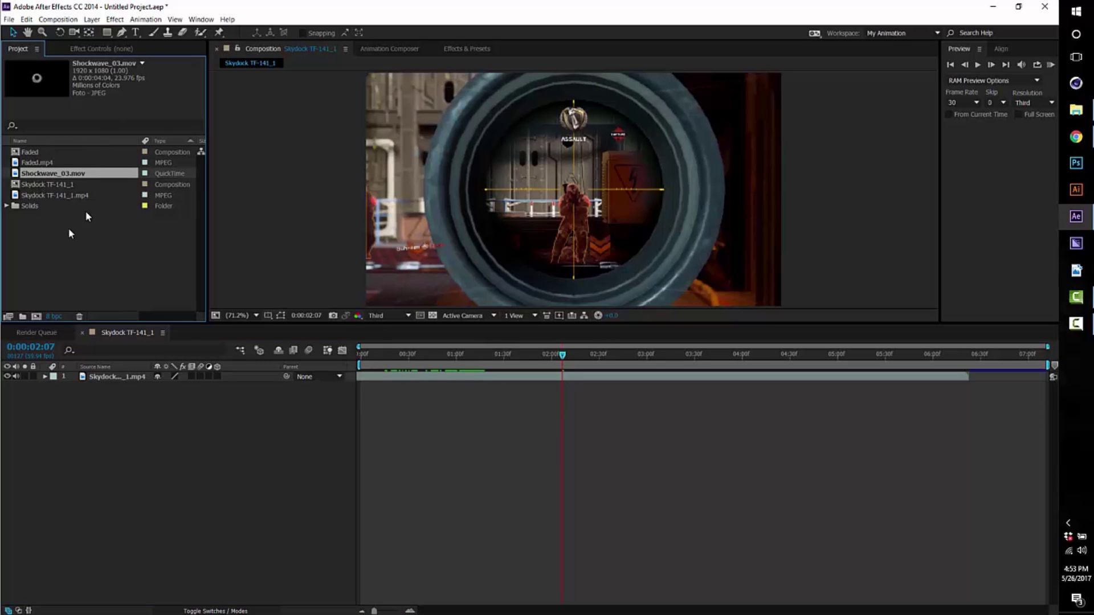
{"action": "left_click_drag", "start_coordinate": [36, 185], "coordinate": [381, 412]}
{"action": "left_click_drag", "start_coordinate": [51, 174], "coordinate": [342, 434]}
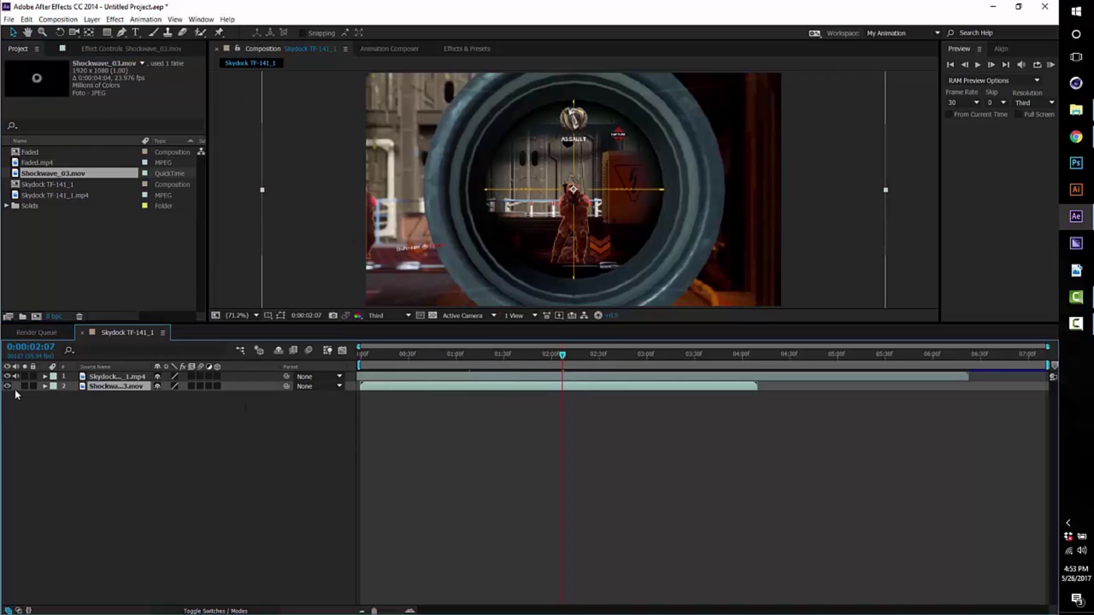
{"action": "left_click", "coordinate": [16, 489]}
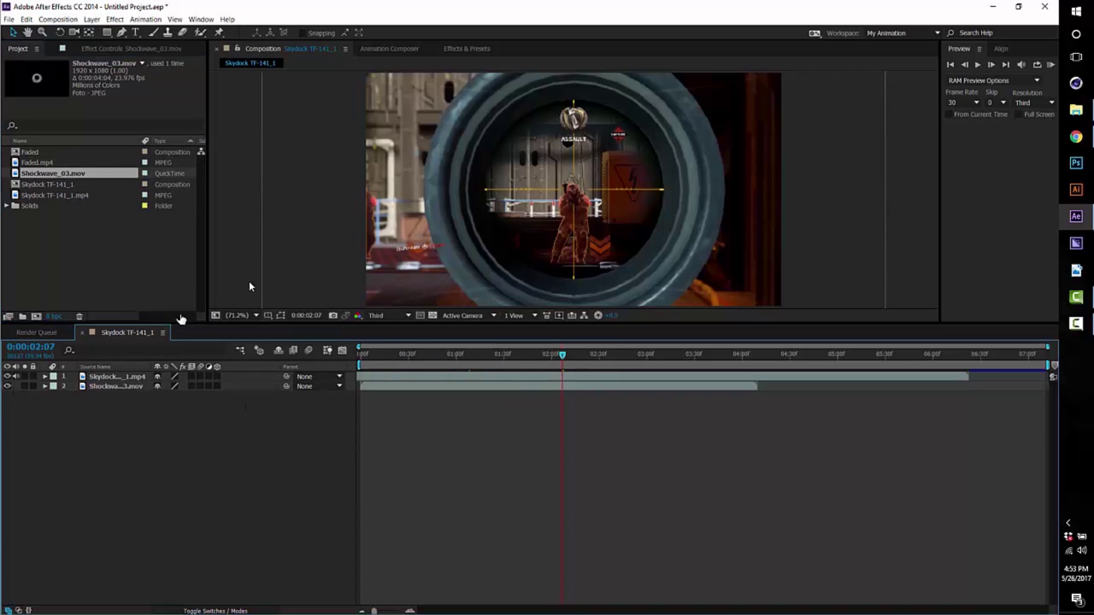
Drag Displacement Map from the 'displace' search results toward the timeline layers
{"action": "left_click", "coordinate": [471, 49]}
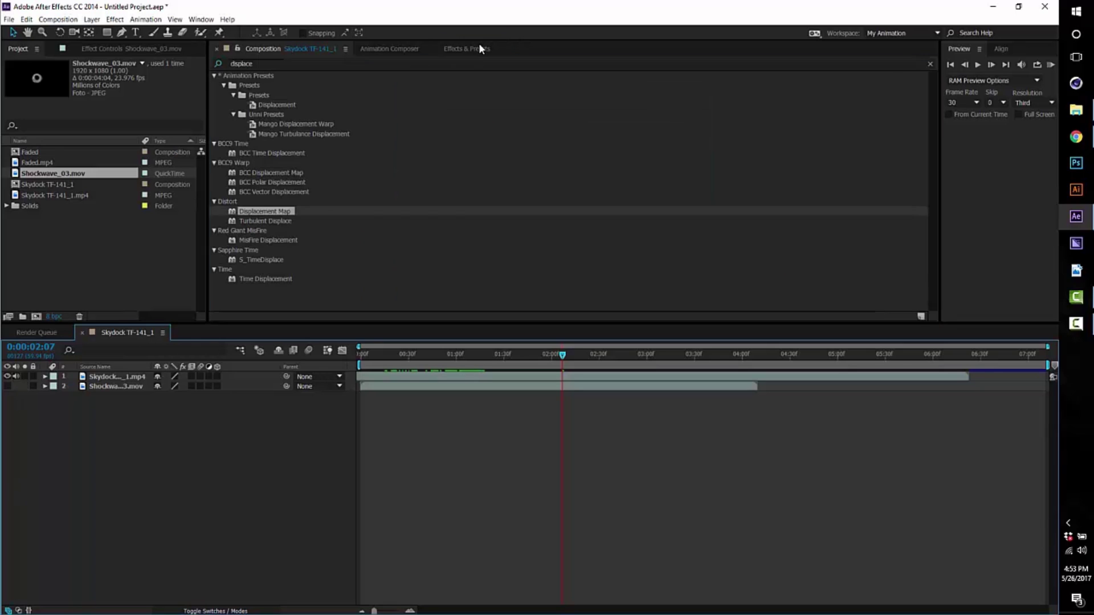
{"action": "left_click_drag", "start_coordinate": [301, 296], "coordinate": [300, 188]}
{"action": "left_click_drag", "start_coordinate": [306, 265], "coordinate": [385, 376]}
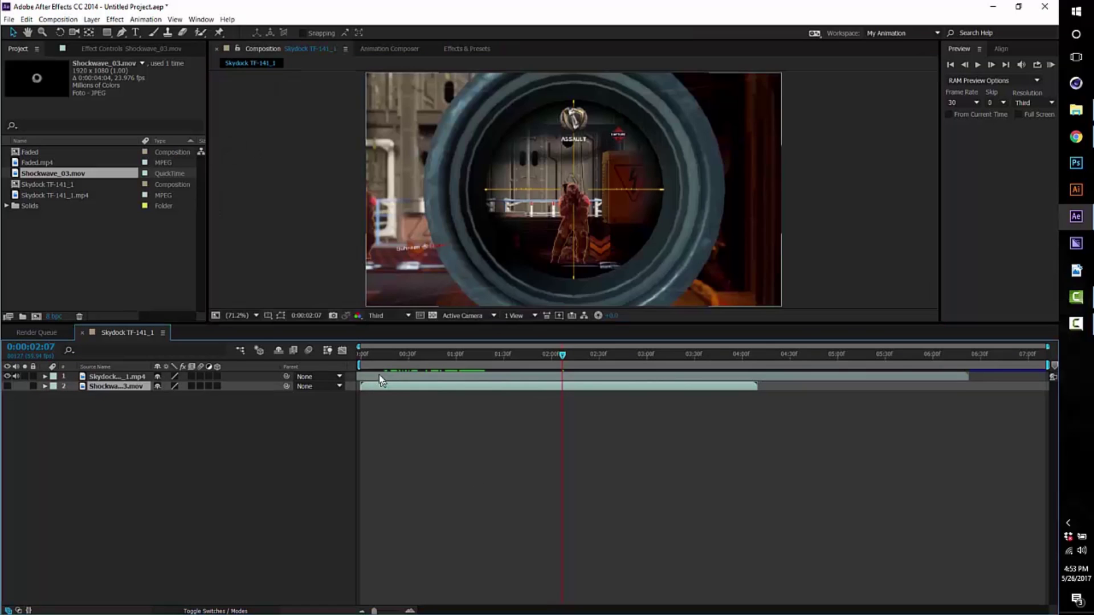
Create a new adjustment layer from the Layer > New menu
{"action": "left_click", "coordinate": [91, 19]}
{"action": "mouse_move", "coordinate": [137, 33]}
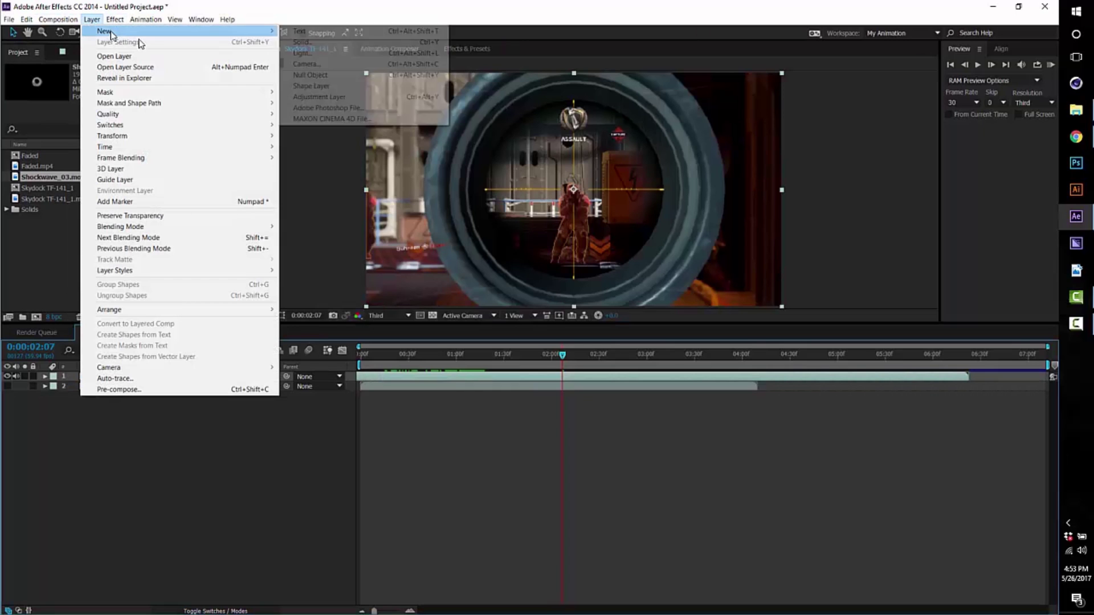
{"action": "left_click", "coordinate": [351, 98]}
Apply Displacement Map to the adjustment layer, using 3. Shockwave_03.mov as the displacement map layer
{"action": "left_click", "coordinate": [473, 48]}
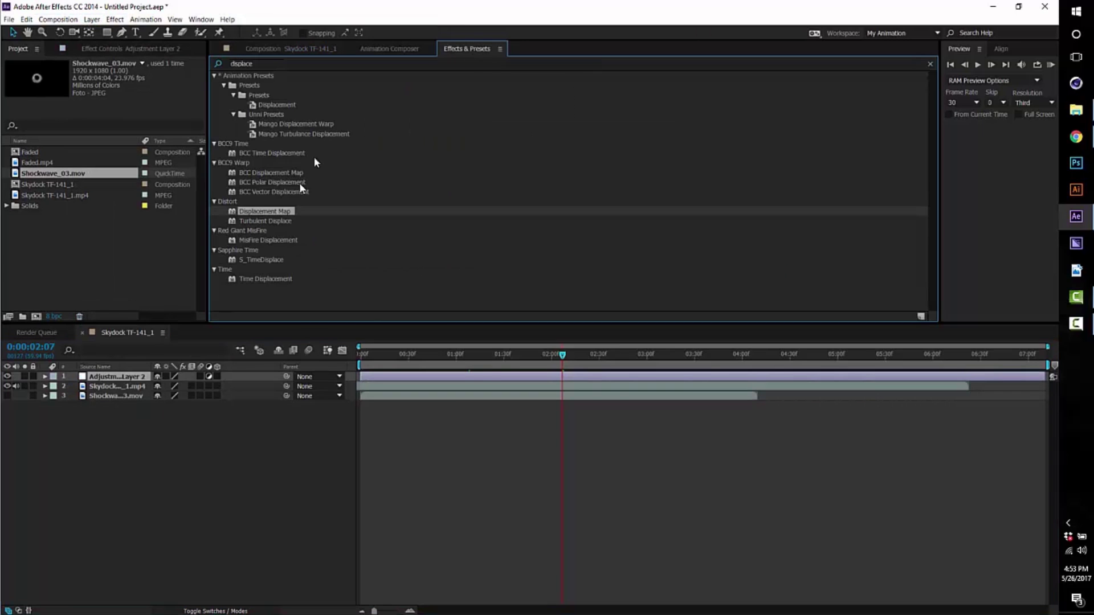
{"action": "left_click_drag", "start_coordinate": [501, 374], "coordinate": [493, 376]}
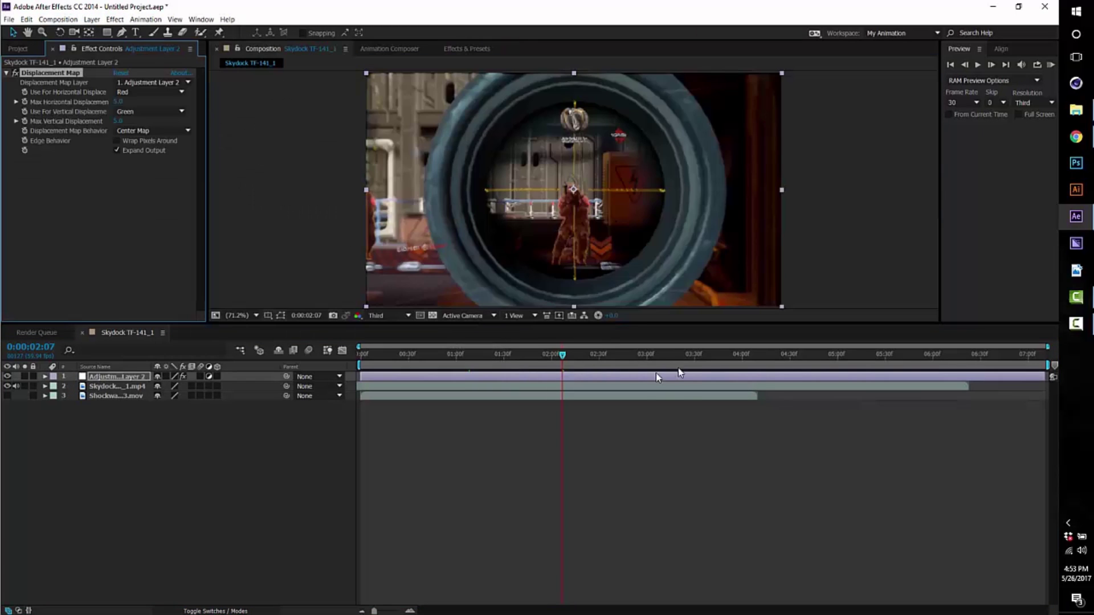
{"action": "left_click", "coordinate": [142, 83]}
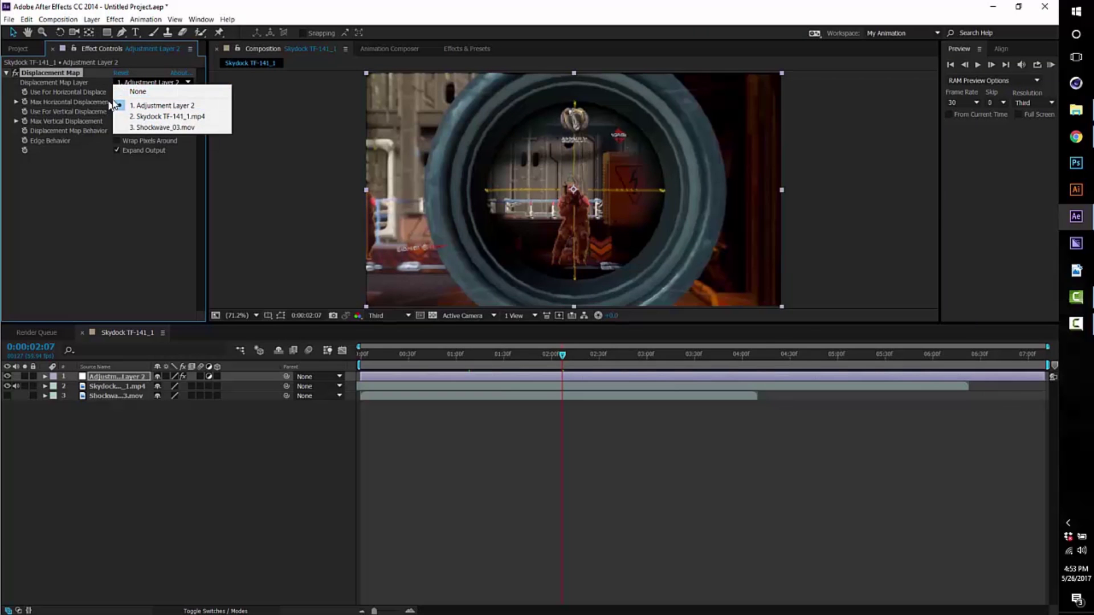
{"action": "left_click", "coordinate": [170, 127]}
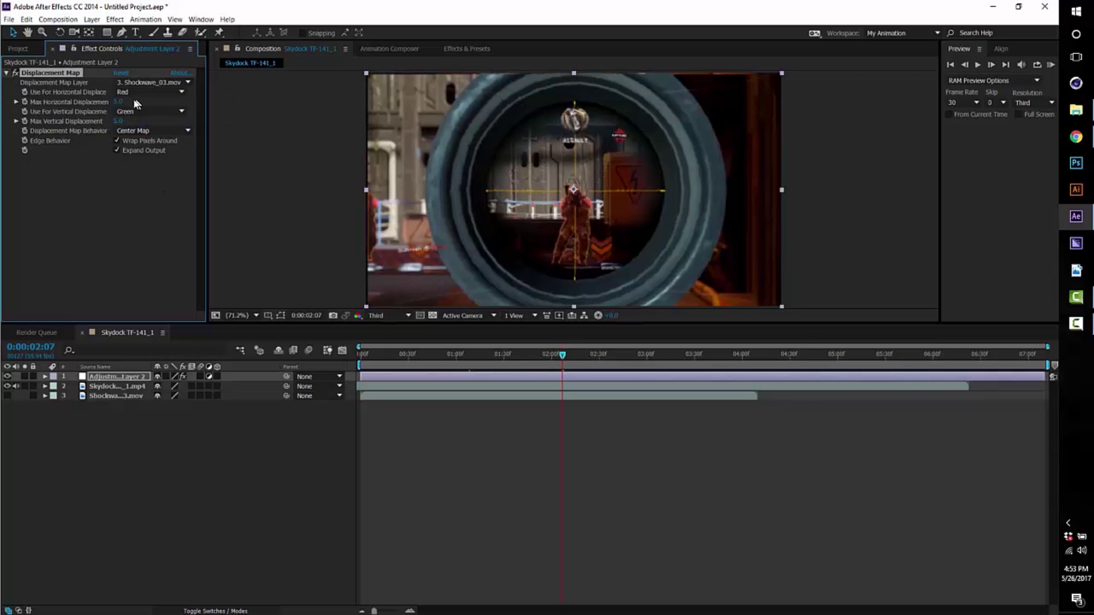
Try high and low Max Horizontal and Max Vertical Displacement values, ending both small
{"action": "left_click_drag", "start_coordinate": [118, 102], "coordinate": [831, 91]}
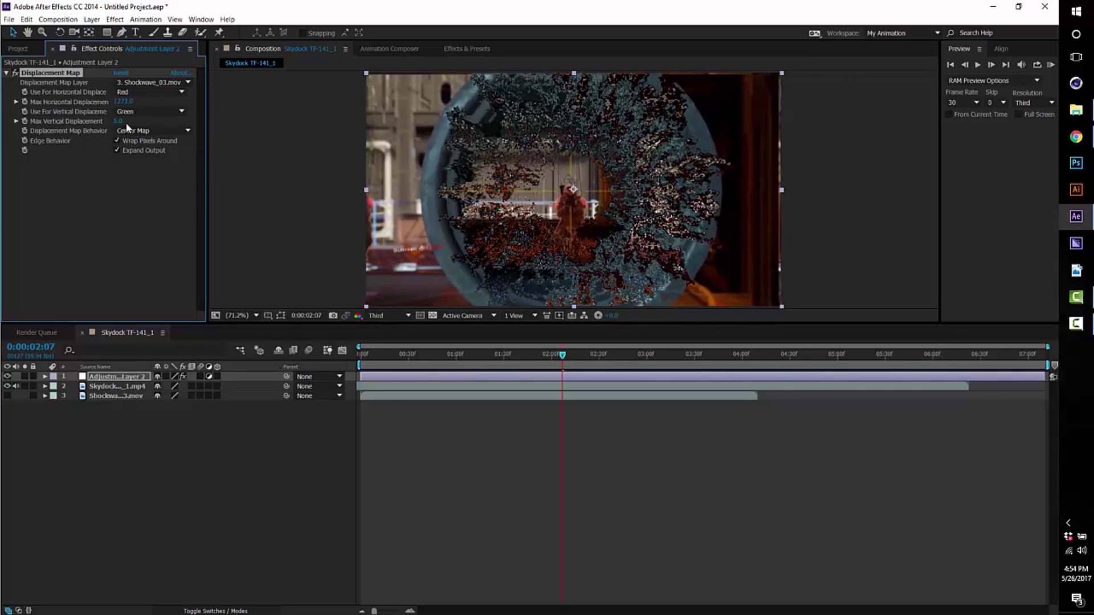
{"action": "left_click_drag", "start_coordinate": [122, 124], "coordinate": [68, 111]}
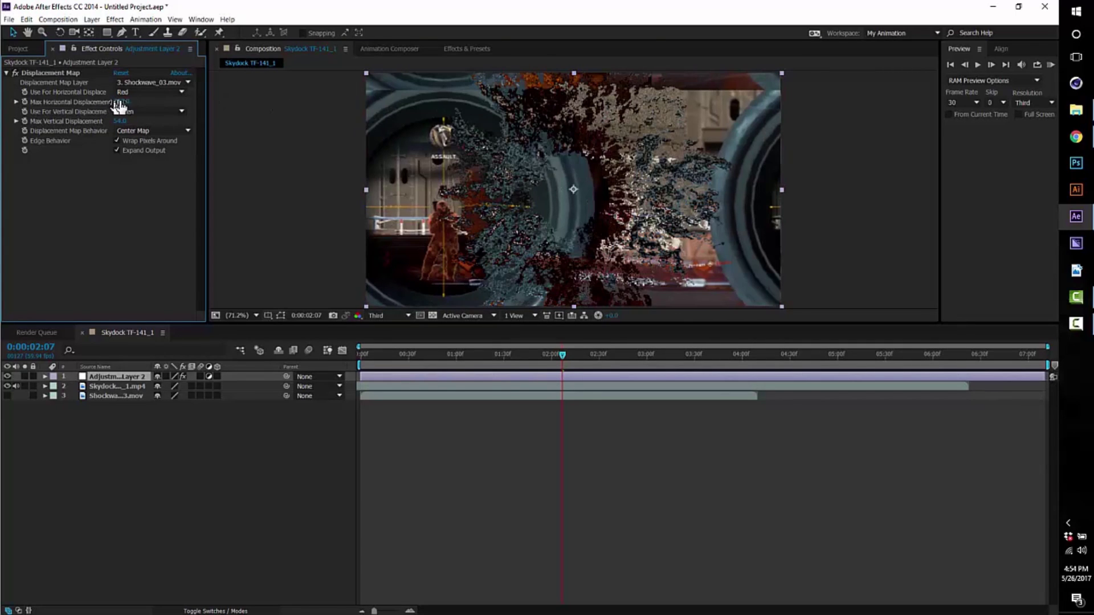
{"action": "left_click_drag", "start_coordinate": [132, 100], "coordinate": [7, 108]}
{"action": "left_click_drag", "start_coordinate": [121, 108], "coordinate": [3, 108]}
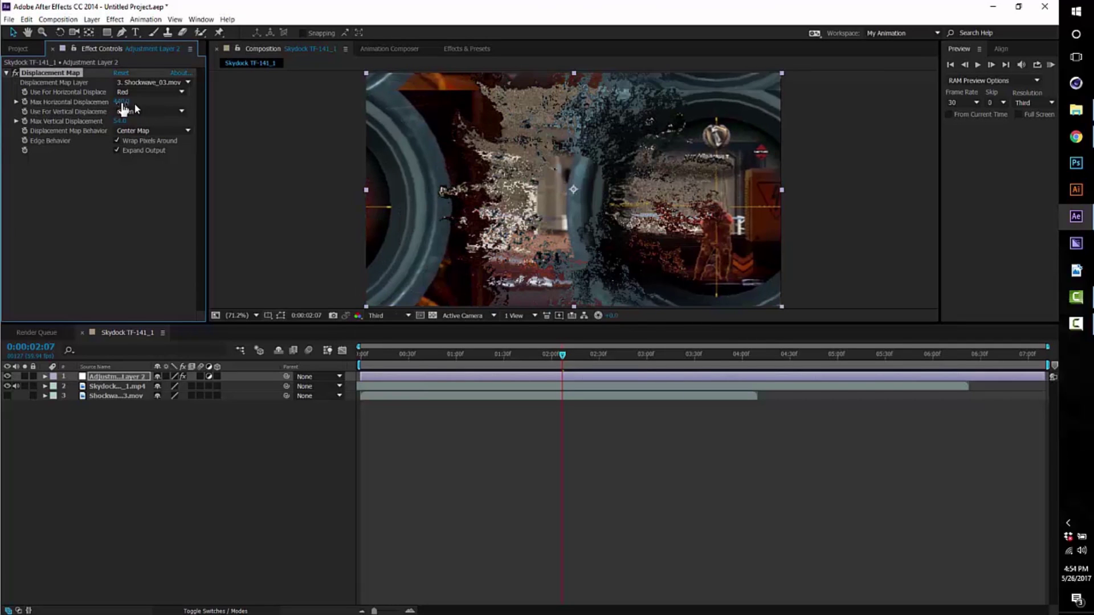
{"action": "left_click_drag", "start_coordinate": [124, 108], "coordinate": [17, 105]}
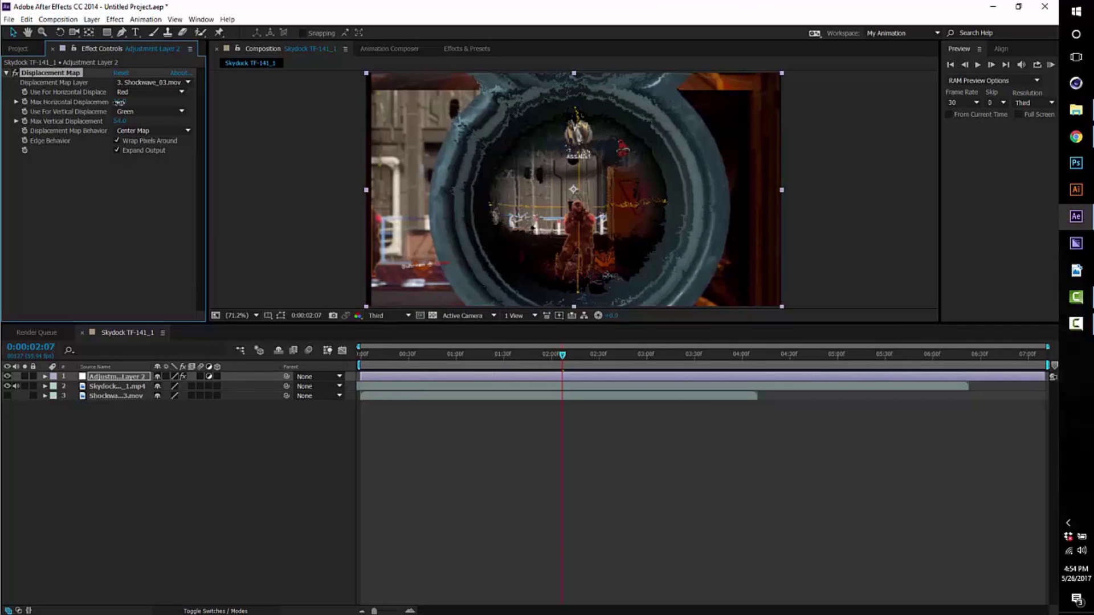
{"action": "left_click_drag", "start_coordinate": [120, 101], "coordinate": [108, 102]}
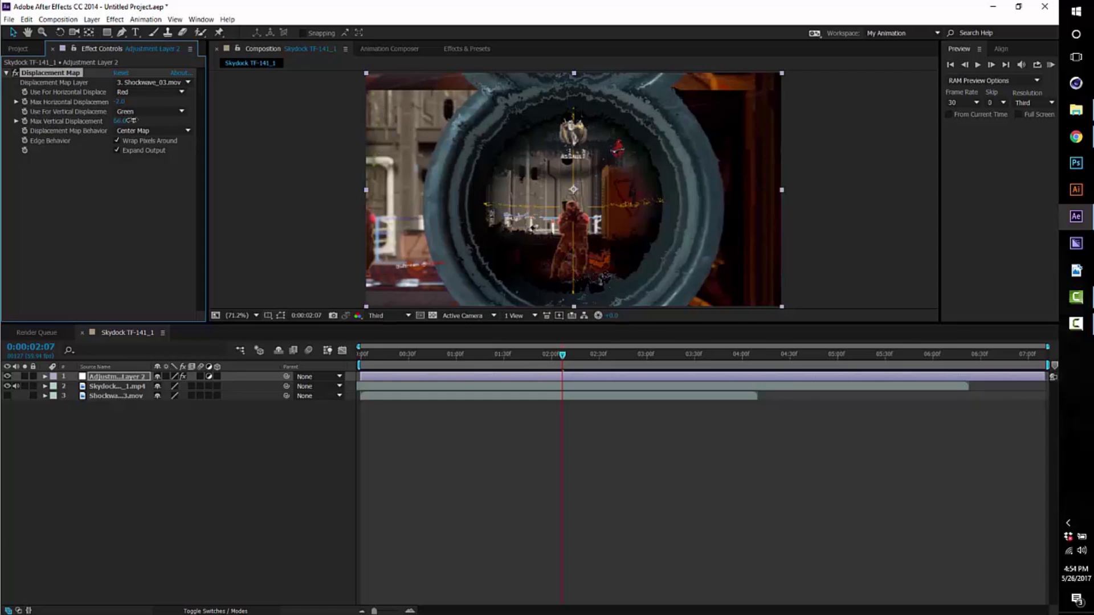
{"action": "left_click_drag", "start_coordinate": [130, 121], "coordinate": [91, 118]}
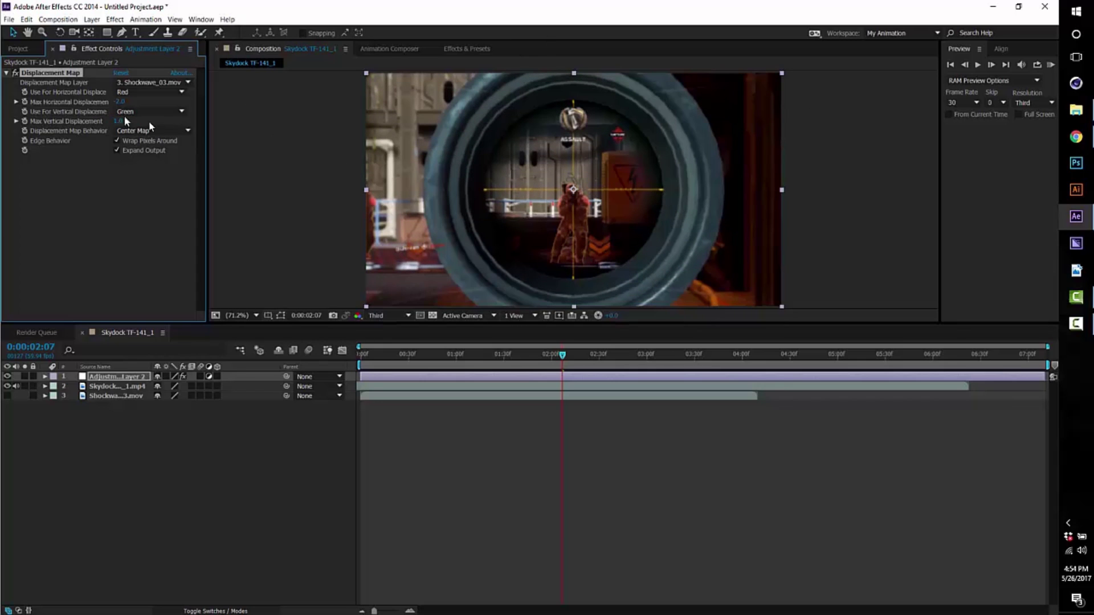
Try several Max Vertical Displacement values, settling on about 7
{"action": "left_click_drag", "start_coordinate": [115, 122], "coordinate": [272, 109]}
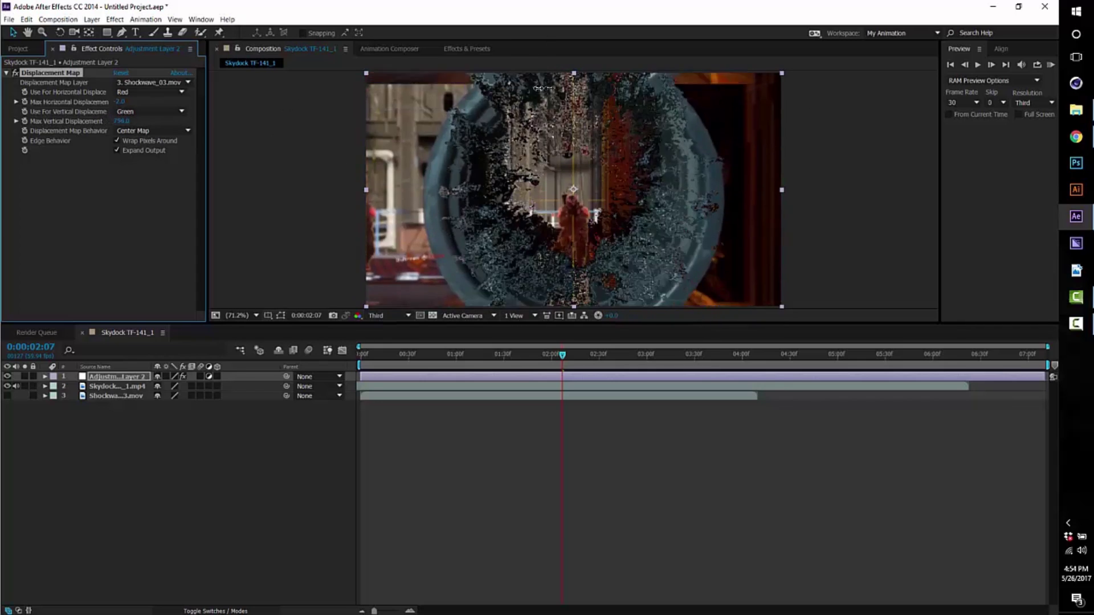
{"action": "left_click_drag", "start_coordinate": [538, 88], "coordinate": [459, 91]}
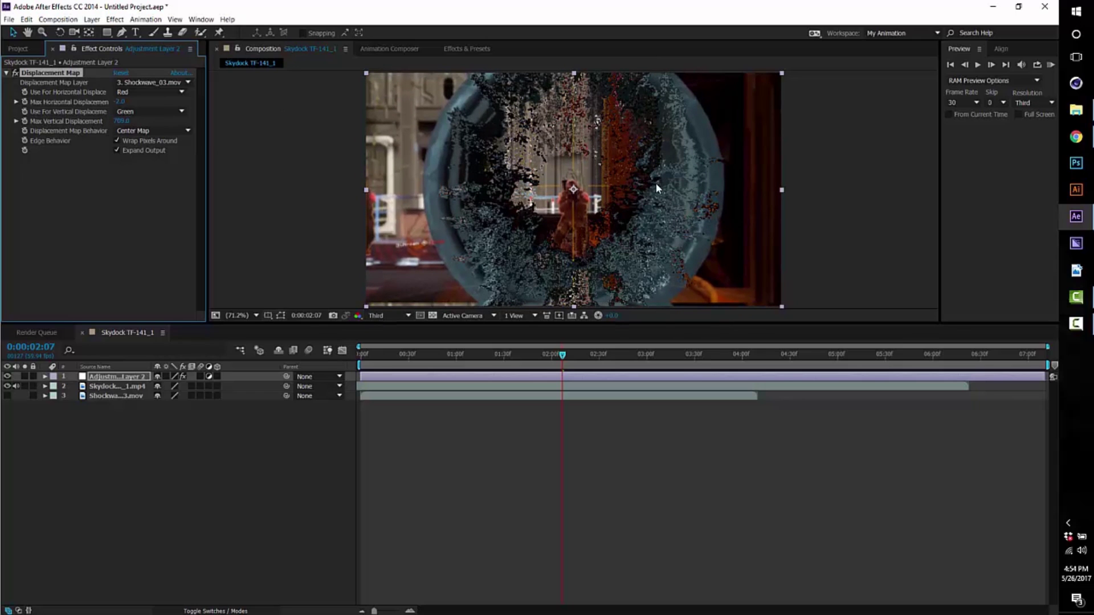
{"action": "left_click_drag", "start_coordinate": [122, 121], "coordinate": [194, 116]}
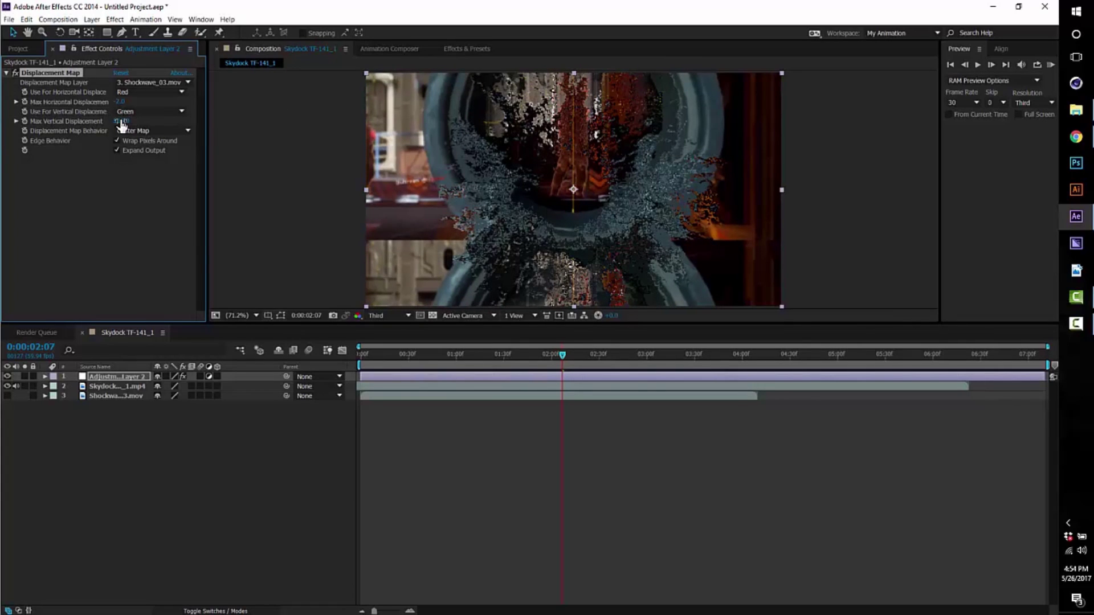
{"action": "left_click_drag", "start_coordinate": [121, 122], "coordinate": [229, 122]}
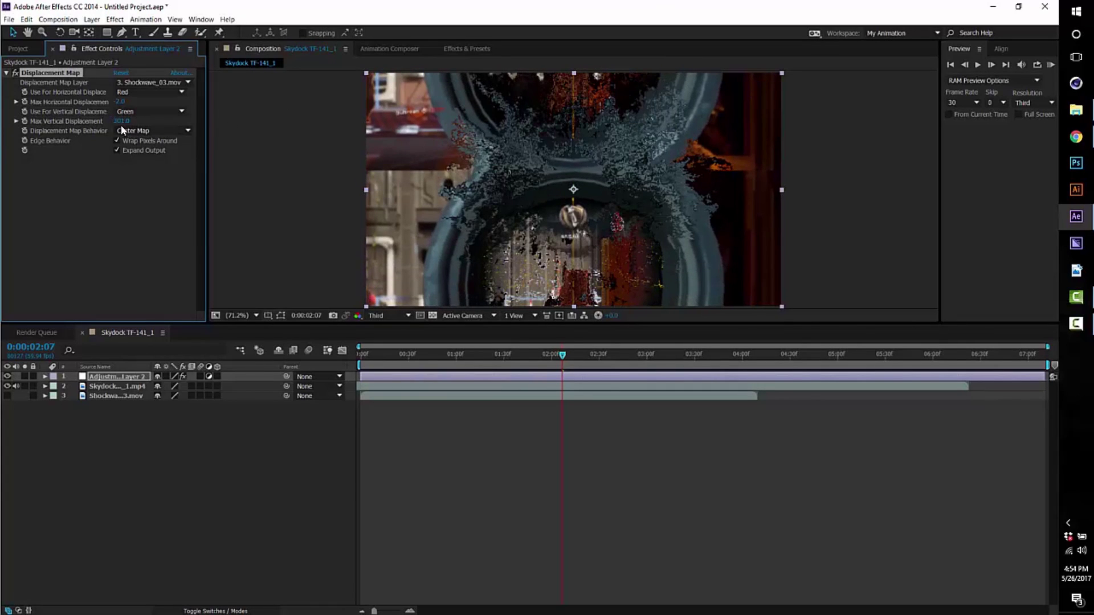
{"action": "left_click_drag", "start_coordinate": [121, 121], "coordinate": [107, 127]}
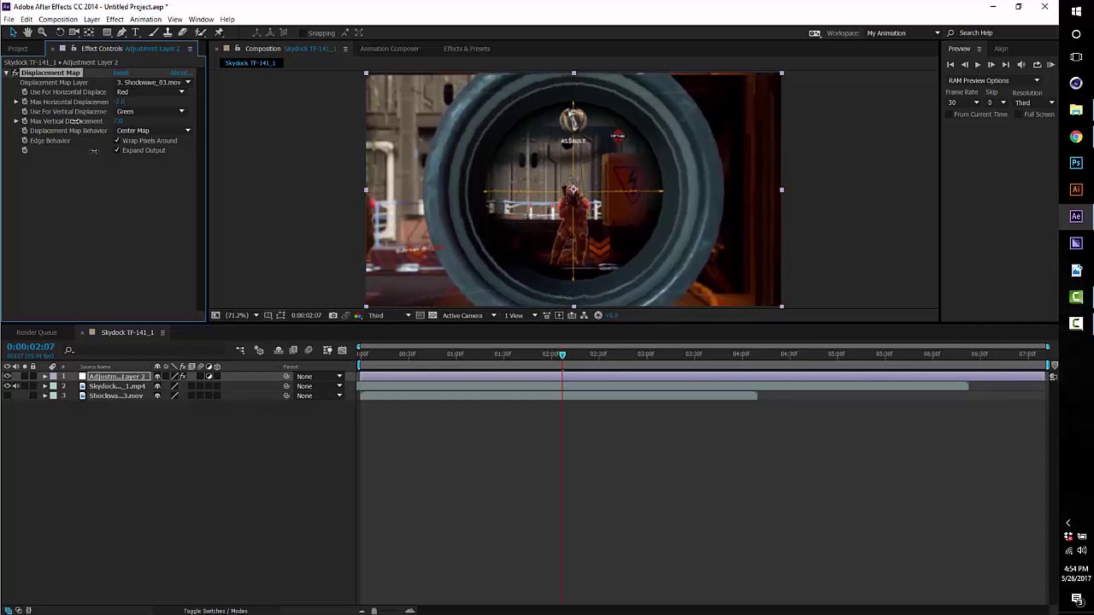
Set Max Horizontal Displacement to about -1278 and return the playhead to the start
{"action": "left_click_drag", "start_coordinate": [120, 101], "coordinate": [2, 98]}
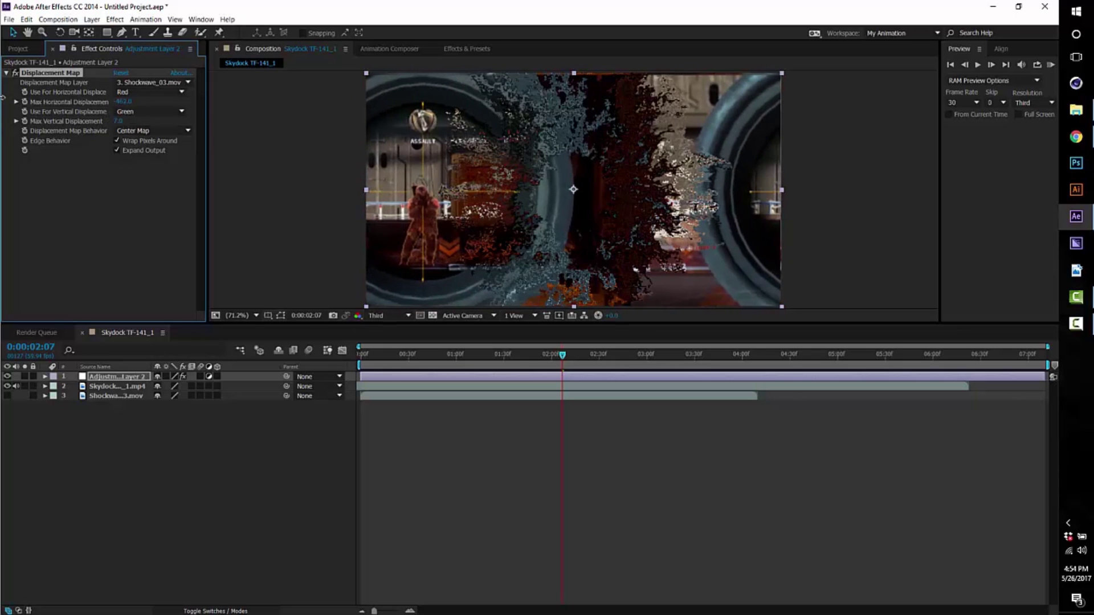
{"action": "left_click_drag", "start_coordinate": [126, 102], "coordinate": [5, 105]}
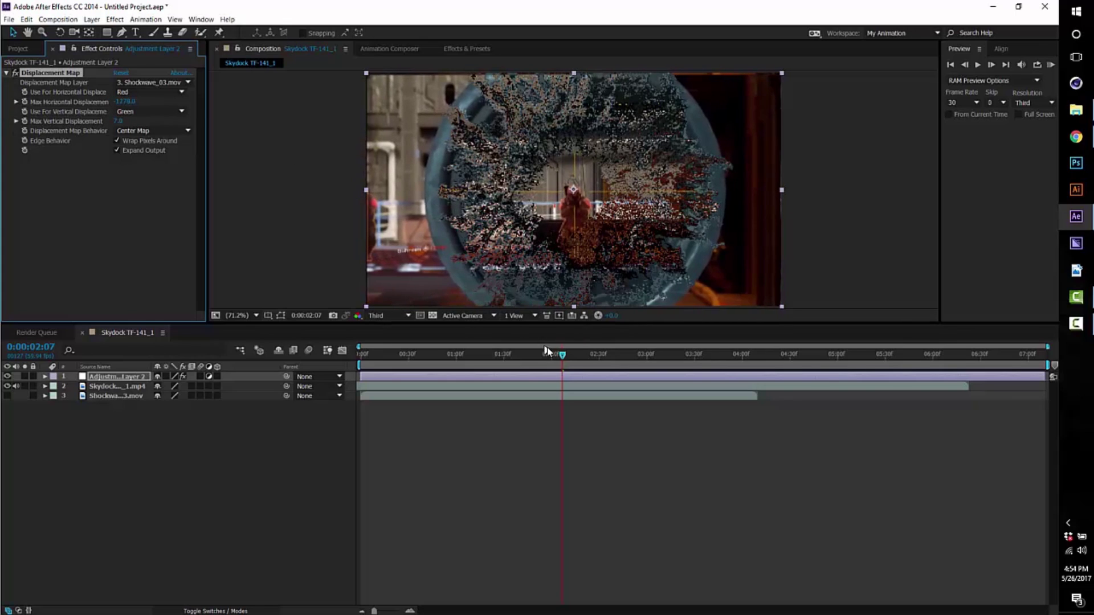
{"action": "left_click_drag", "start_coordinate": [506, 352], "coordinate": [368, 341]}
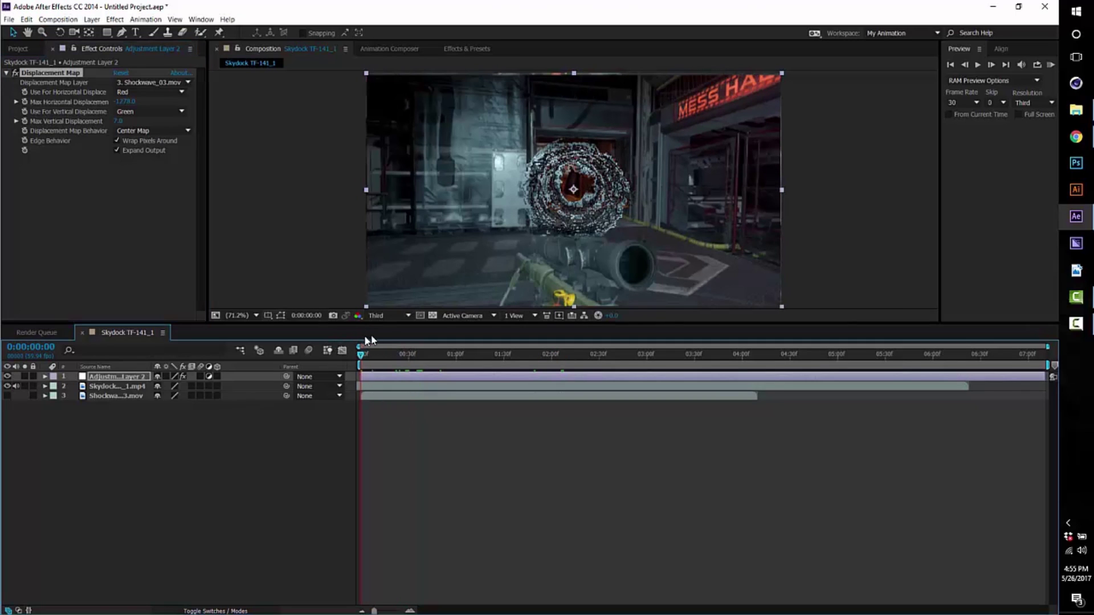
At 0:00:00:52, ease Max Horizontal Displacement to about -1113, then preview, stopping at 0:00:01:22
{"action": "left_click", "coordinate": [443, 348]}
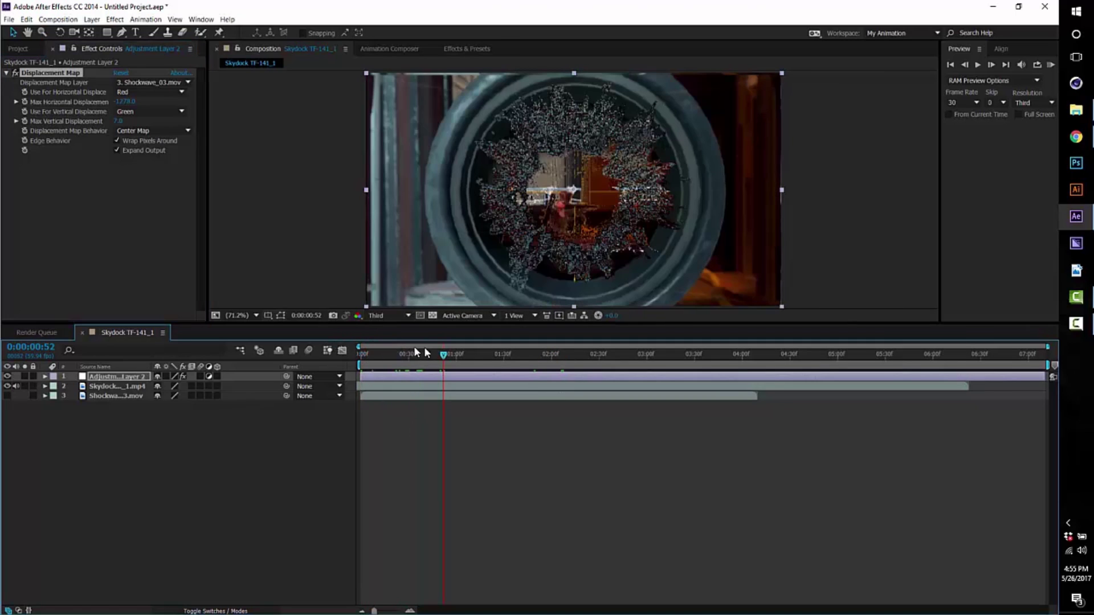
{"action": "left_click_drag", "start_coordinate": [122, 101], "coordinate": [180, 102]}
{"action": "key", "text": "space"}
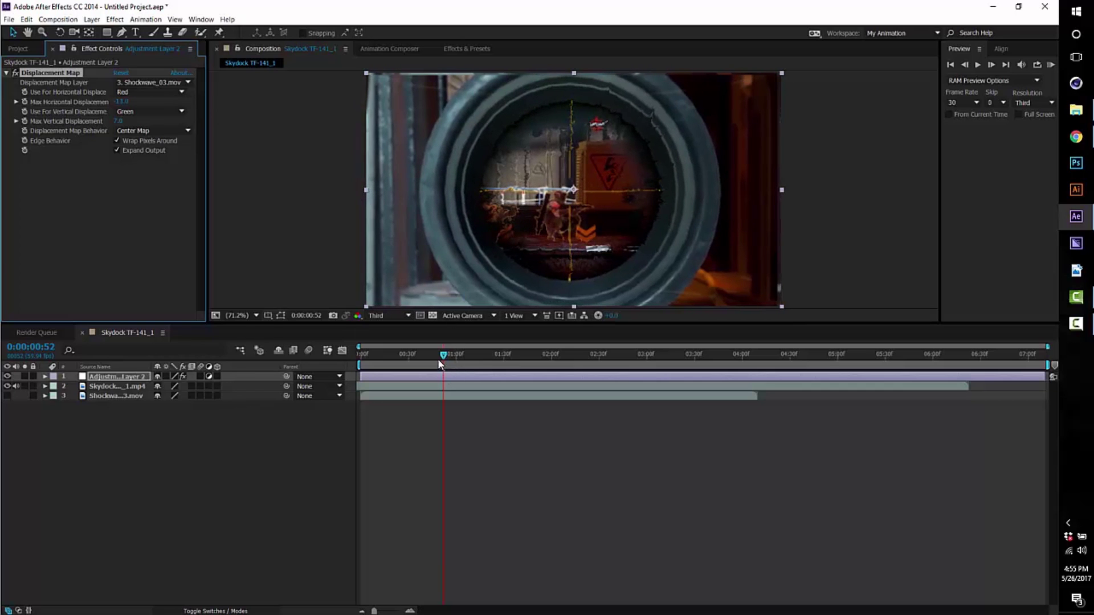
{"action": "left_click_drag", "start_coordinate": [550, 341], "coordinate": [491, 341]}
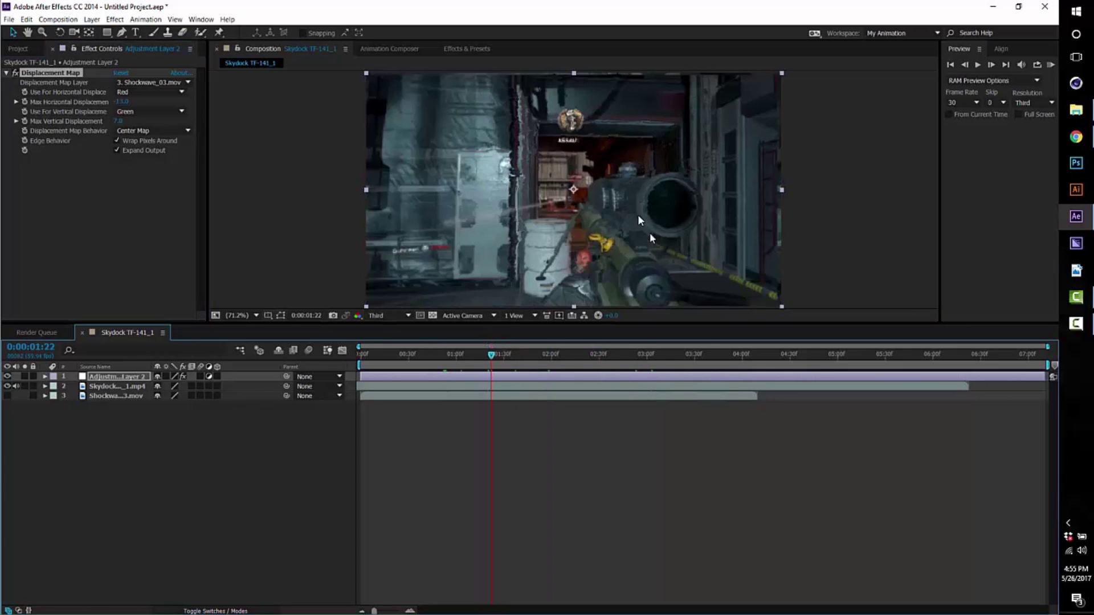